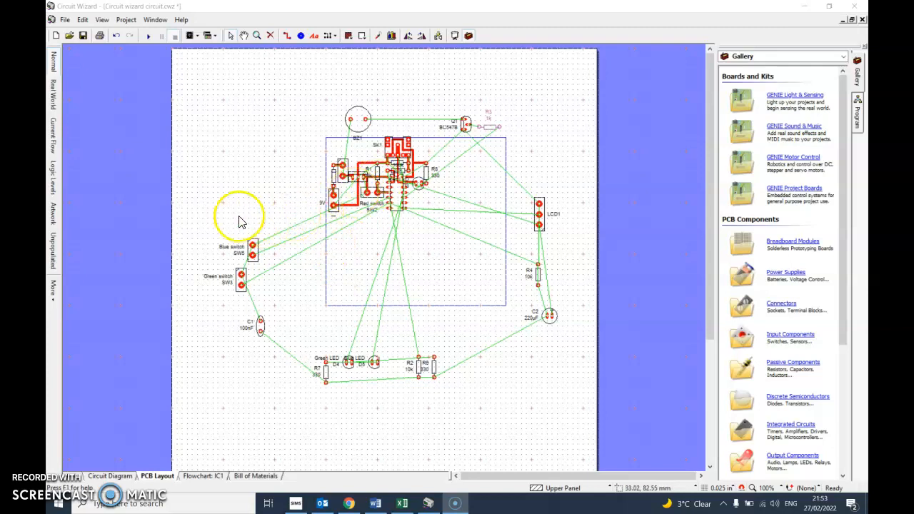
# Rotate the blue switch terminal block SW5 to horizontal and place it directly beneath the red switch SW2 on the board
pyautogui.scroll(1, 240, 221)
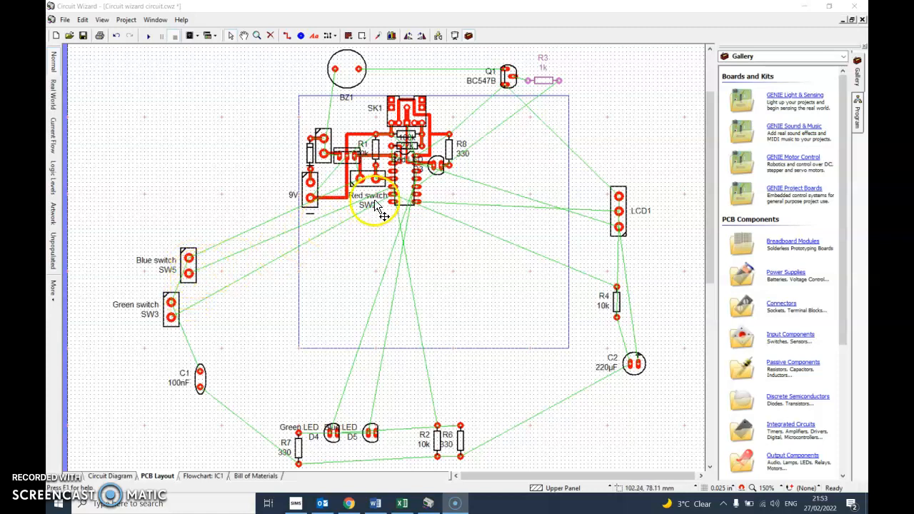
pyautogui.click(189, 274)
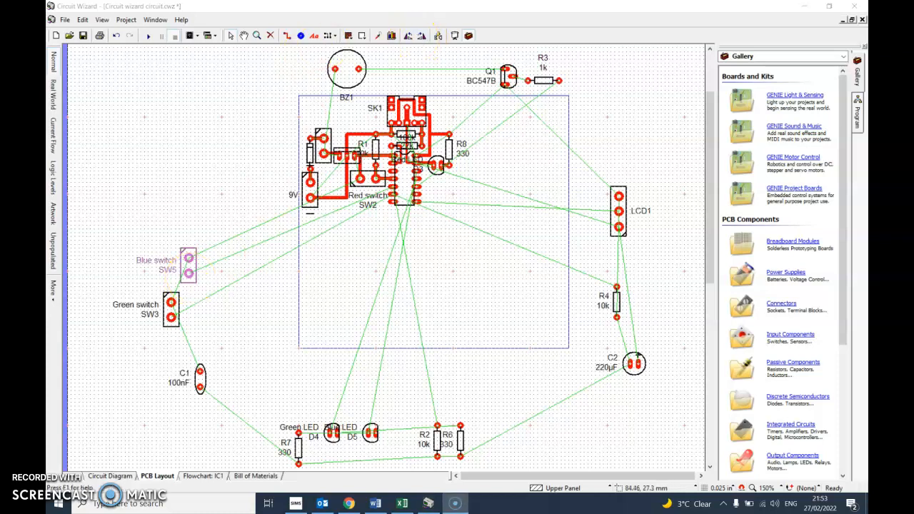
pyautogui.click(204, 264)
pyautogui.click(193, 265)
pyautogui.hotkey('ctrl', 'r')
pyautogui.hotkey('ctrl', 'r')
pyautogui.hotkey('ctrl', 'r')
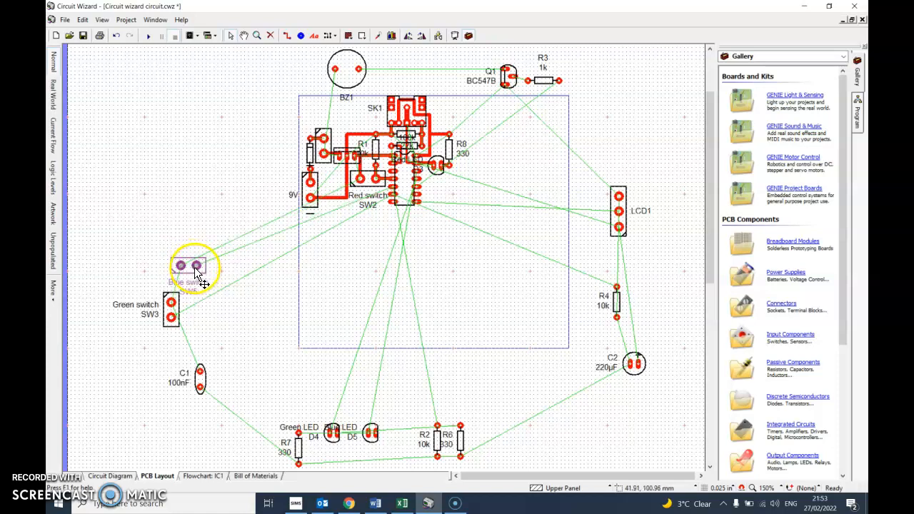
pyautogui.moveTo(368, 196); pyautogui.dragTo(370, 198)
pyautogui.scroll(3, 370, 195)
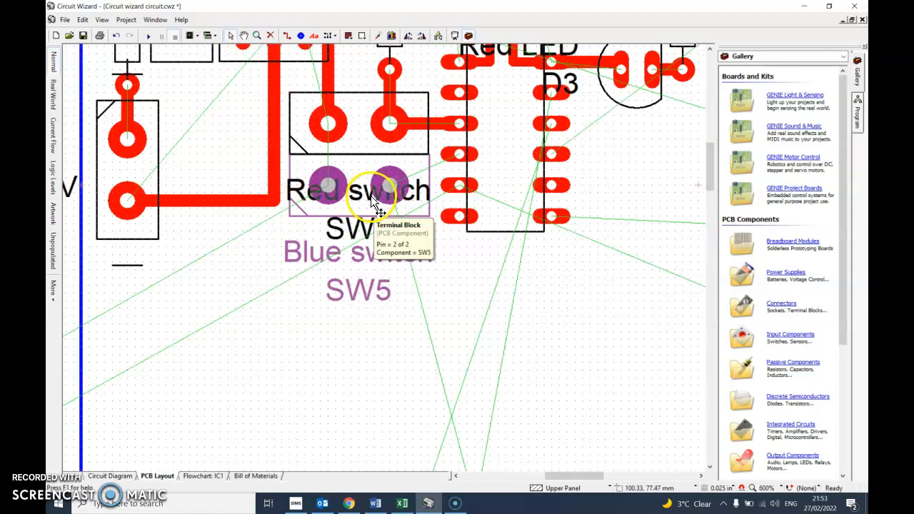
# Rotate the green switch terminal block SW3 to horizontal and place it directly beneath the blue switch SW5
pyautogui.scroll(-4, 341, 247)
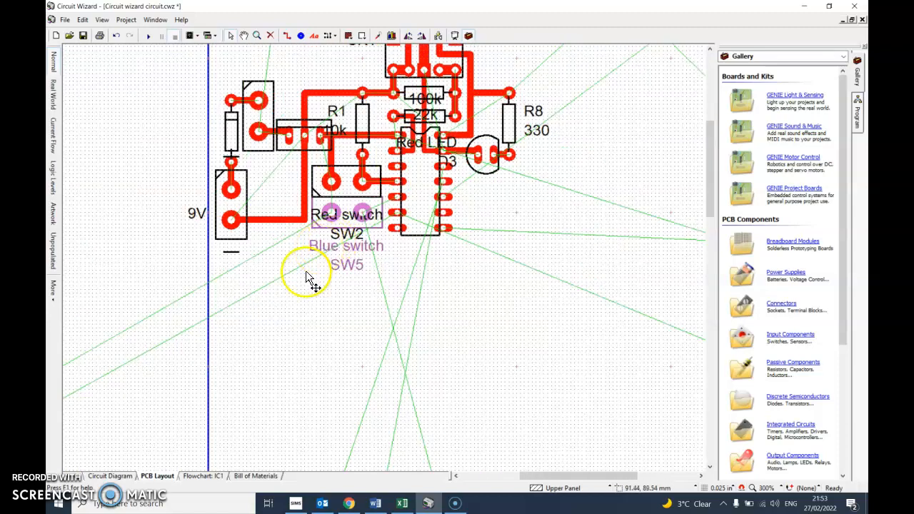
pyautogui.click(241, 284)
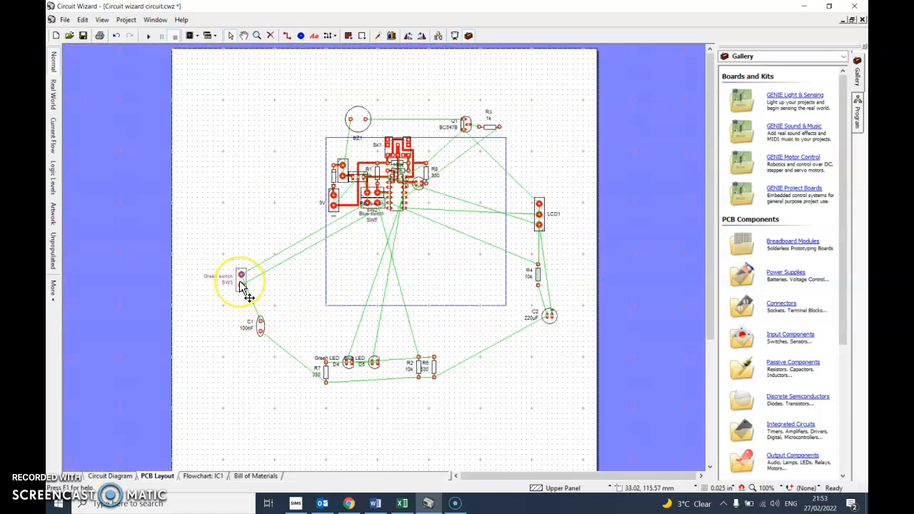
pyautogui.hotkey('ctrl', 'r')
pyautogui.hotkey('ctrl', 'r')
pyautogui.hotkey('ctrl', 'r')
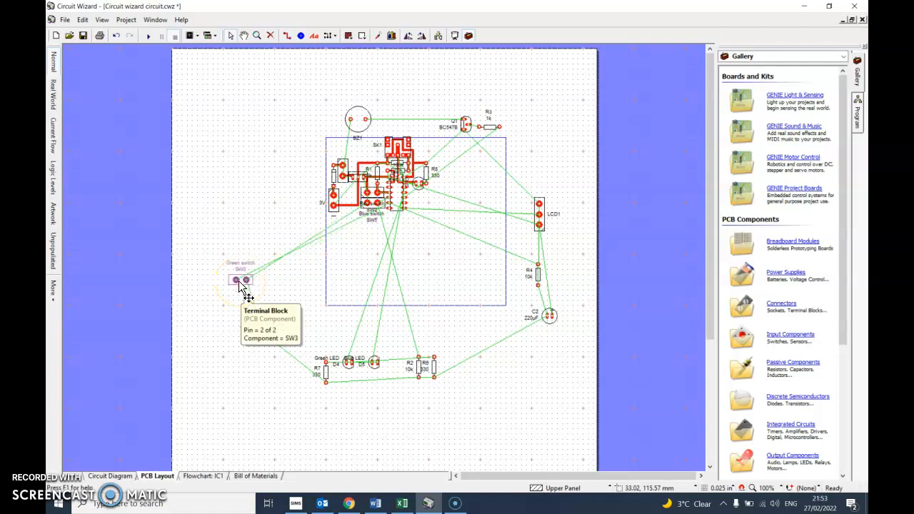
pyautogui.moveTo(249, 282); pyautogui.dragTo(382, 215)
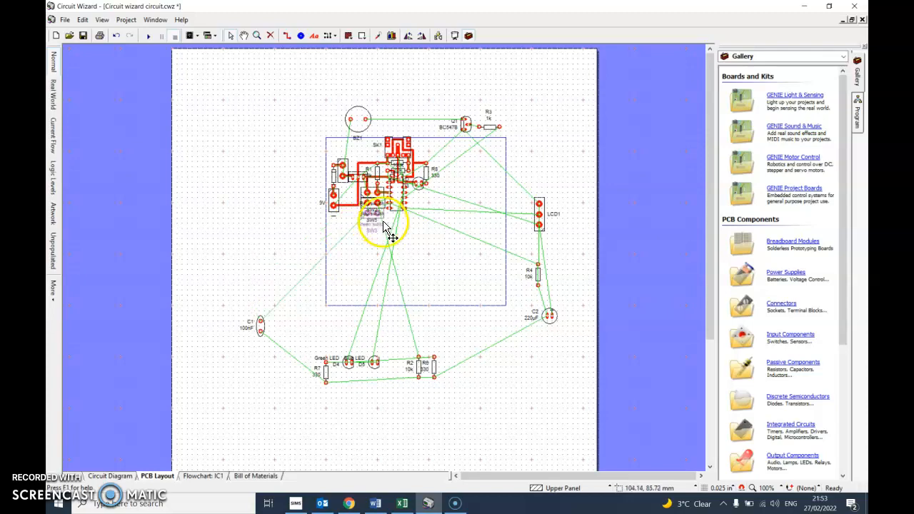
# Route tracks joining the left pads of the three switches and linking the blue and green switches' right pads to adjacent IC pins
pyautogui.scroll(1, 379, 225)
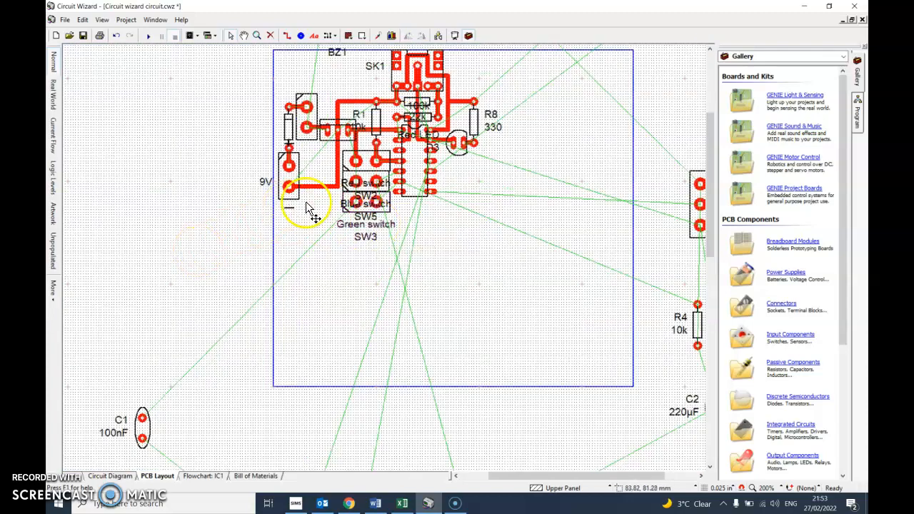
pyautogui.scroll(1, 371, 187)
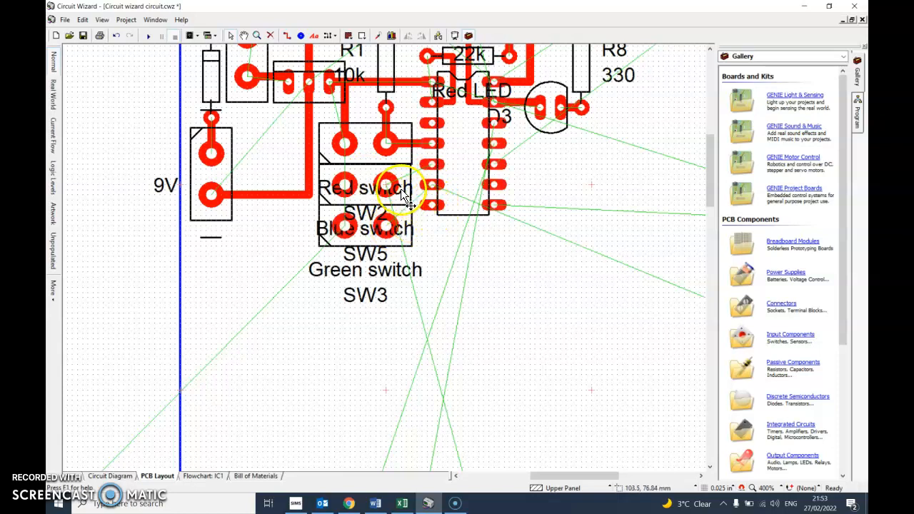
pyautogui.click(286, 35)
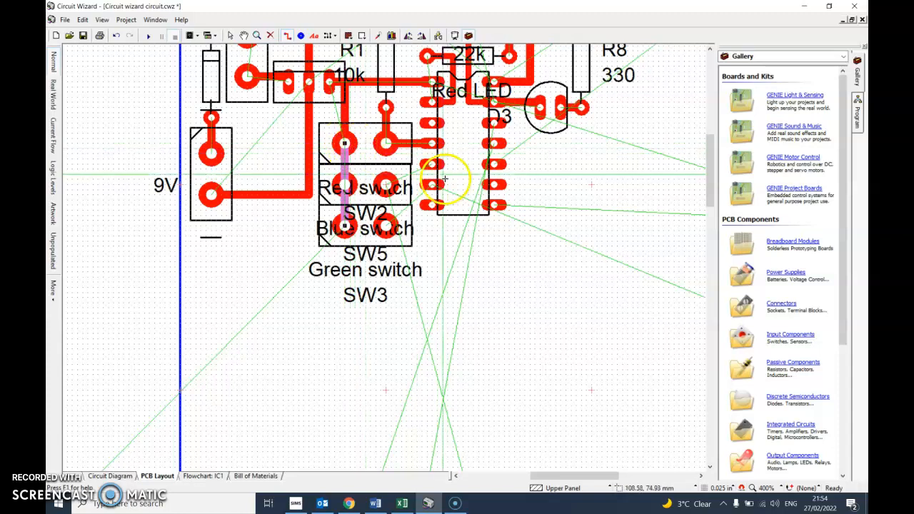
pyautogui.moveTo(432, 165); pyautogui.dragTo(407, 165)
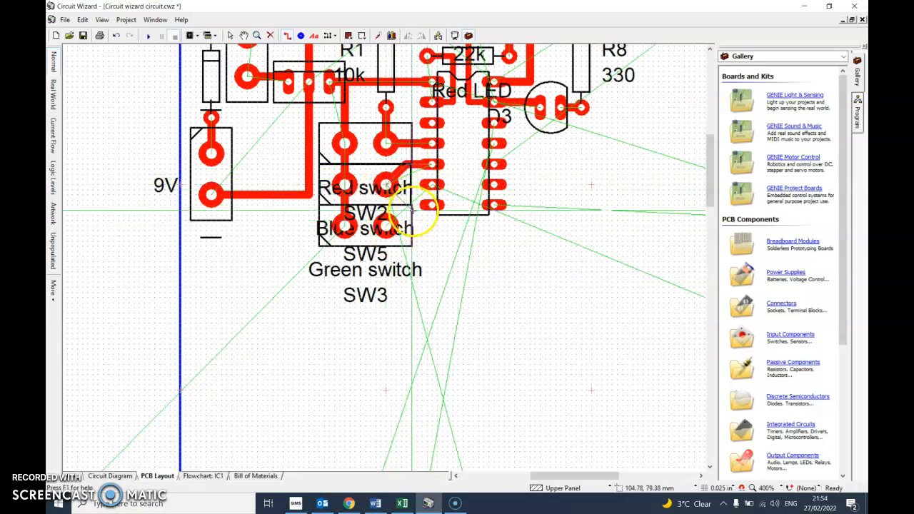
pyautogui.click(409, 206)
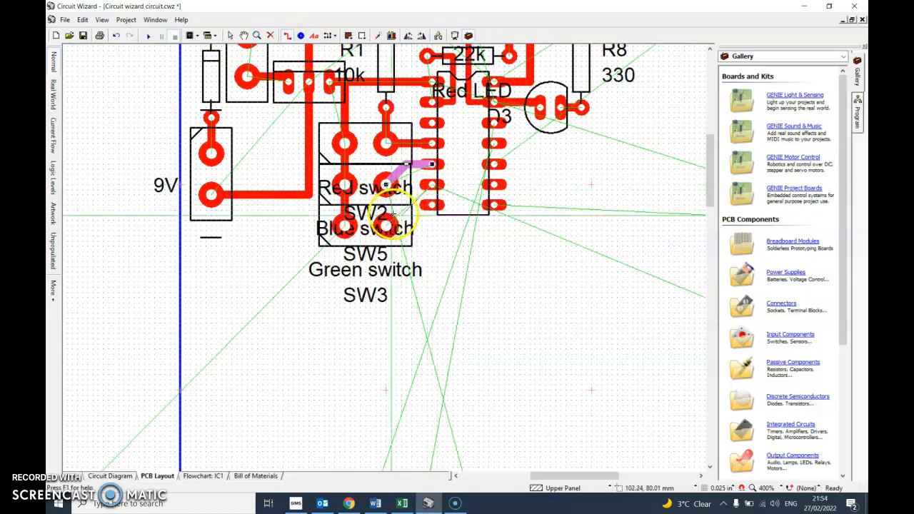
pyautogui.click(387, 224)
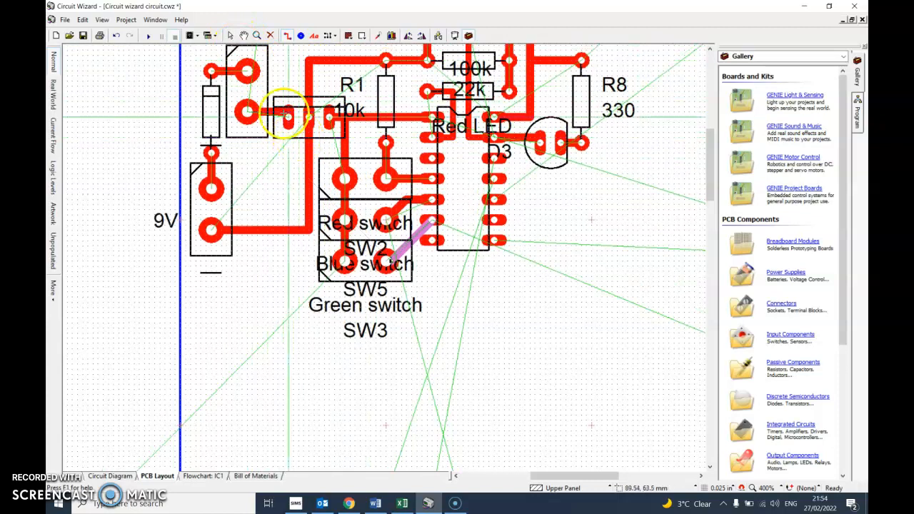
pyautogui.click(231, 37)
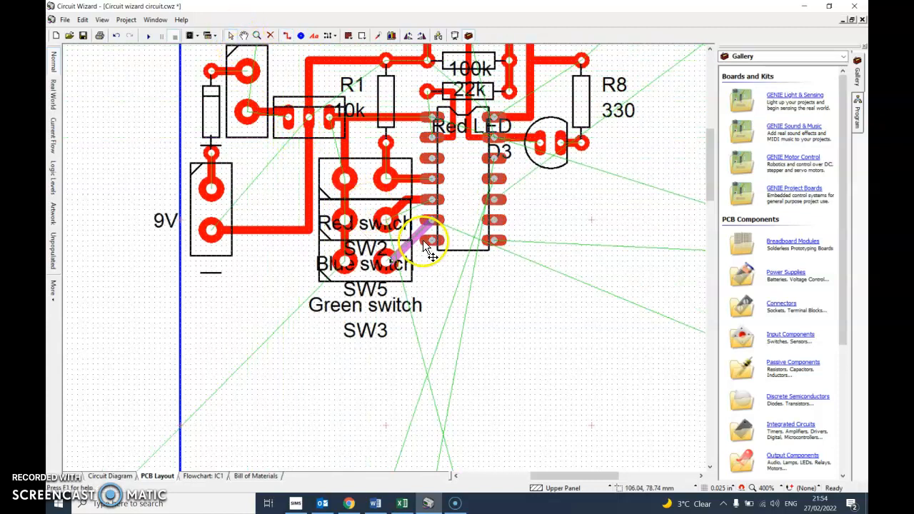
pyautogui.scroll(1, 422, 233)
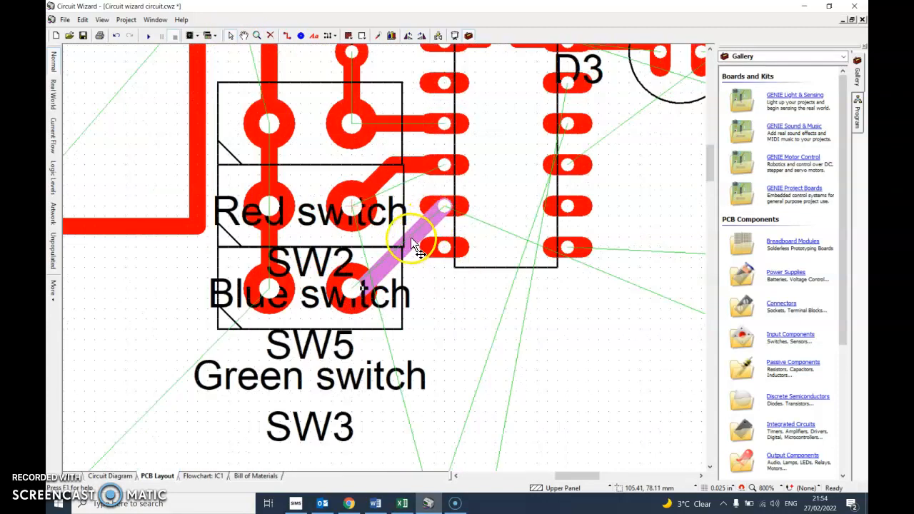
pyautogui.rightClick(416, 235)
pyautogui.rightClick(422, 231)
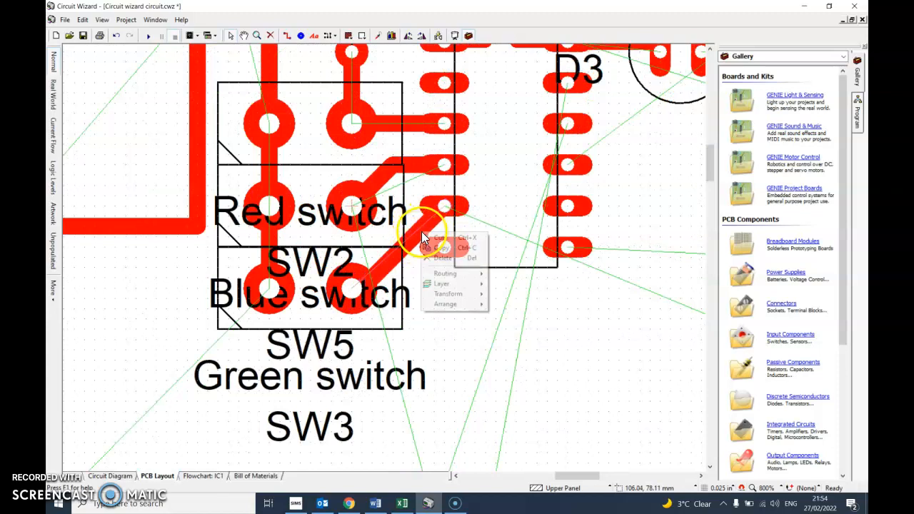
pyautogui.click(422, 233)
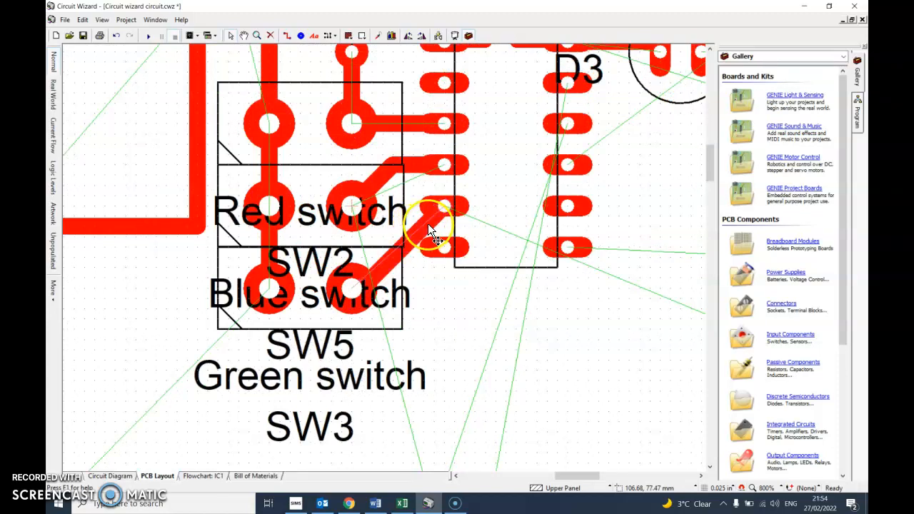
pyautogui.rightClick(428, 224)
pyautogui.rightClick(420, 234)
pyautogui.click(419, 229)
pyautogui.rightClick(419, 229)
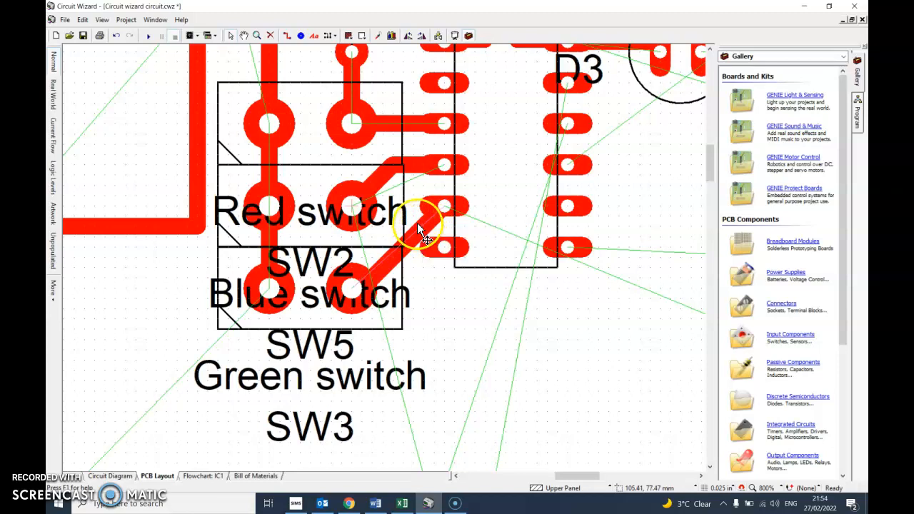
pyautogui.rightClick(418, 224)
pyautogui.rightClick(424, 219)
pyautogui.click(414, 230)
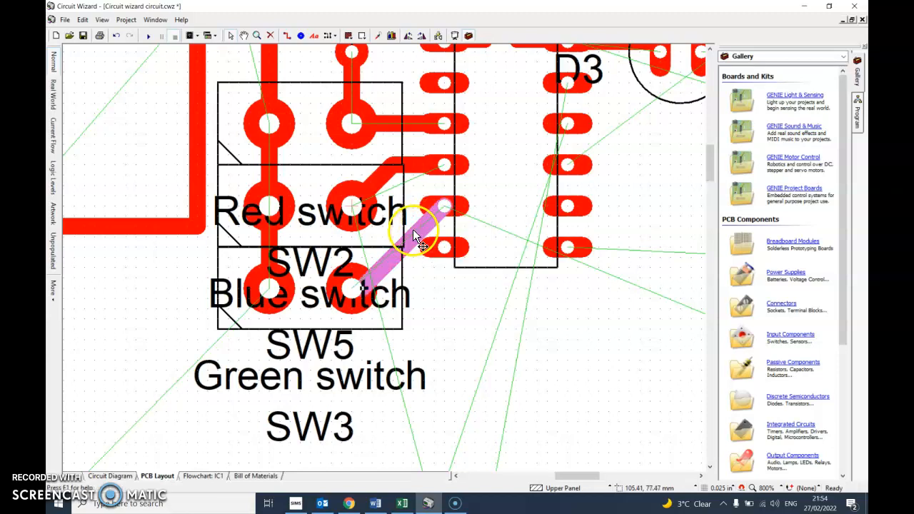
pyautogui.rightClick(413, 229)
pyautogui.rightClick(404, 237)
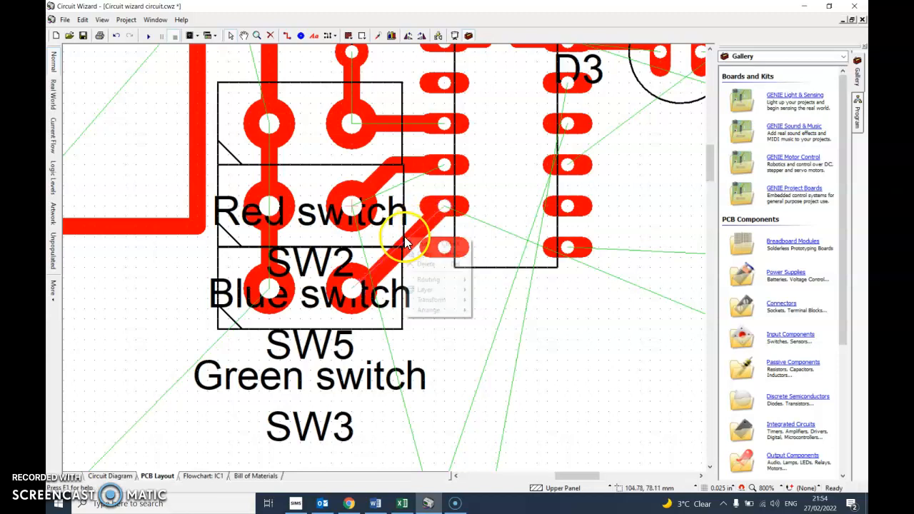
# Add a node to the green switch's track and bend the track clear of the IC's lowest left pin
pyautogui.rightClick(420, 244)
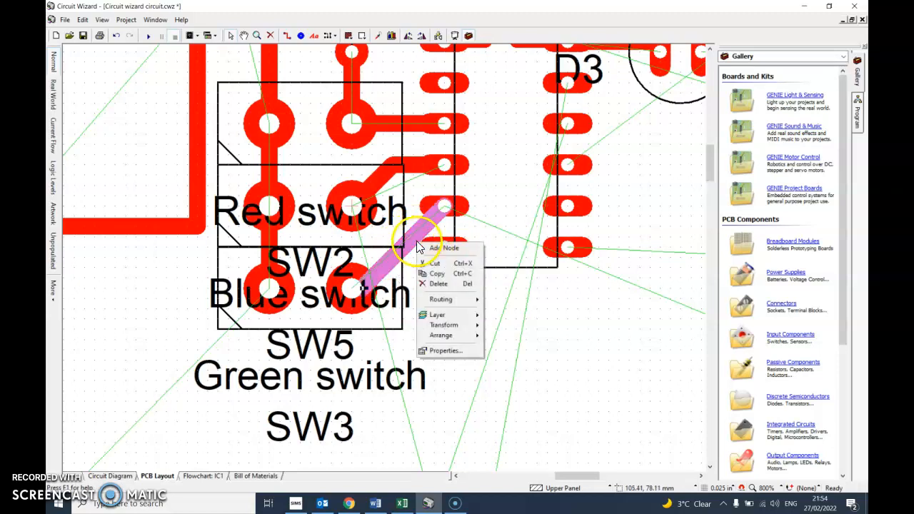
pyautogui.click(426, 248)
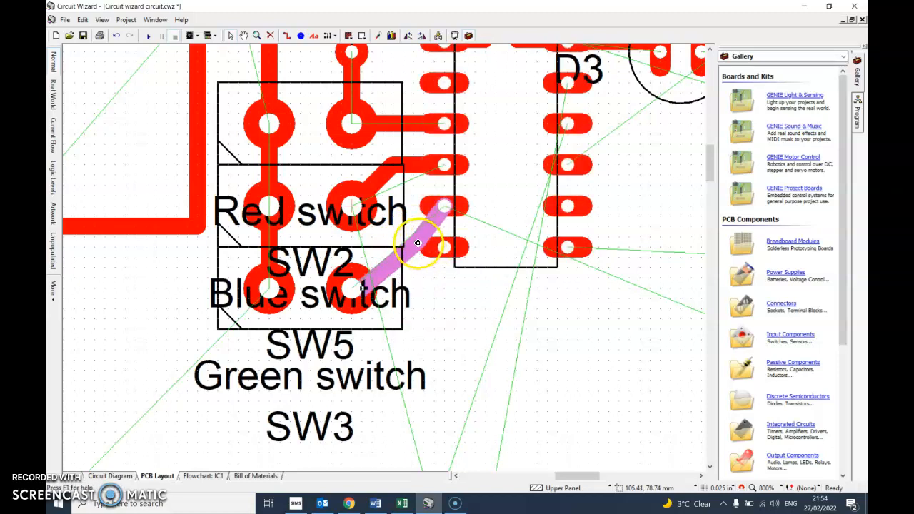
pyautogui.moveTo(417, 243)
pyautogui.mouseDown()
pyautogui.moveTo(398, 239)
pyautogui.moveTo(419, 245)
pyautogui.moveTo(435, 205)
pyautogui.moveTo(402, 244)
pyautogui.moveTo(420, 251)
pyautogui.mouseUp()
pyautogui.click(426, 268)
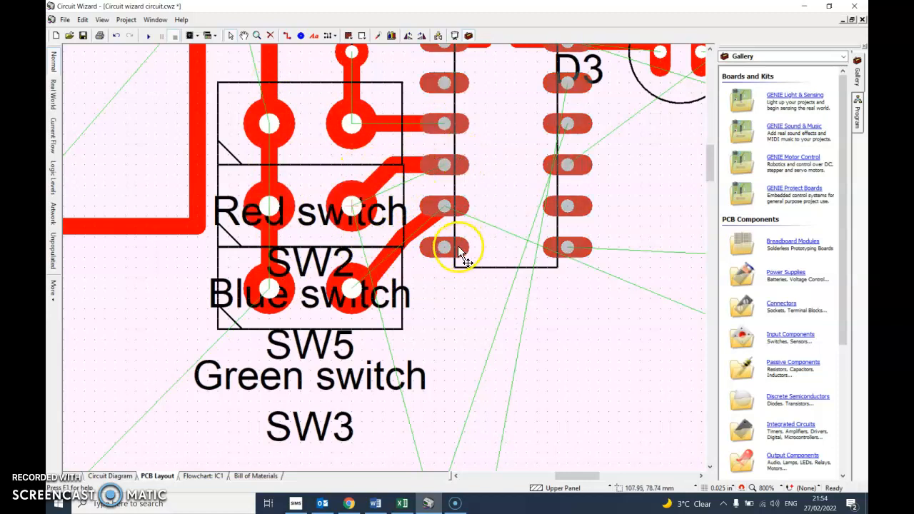
# Move the 10k resistor R2 from outside the board to just beneath the green switch SW3
pyautogui.scroll(-2, 381, 227)
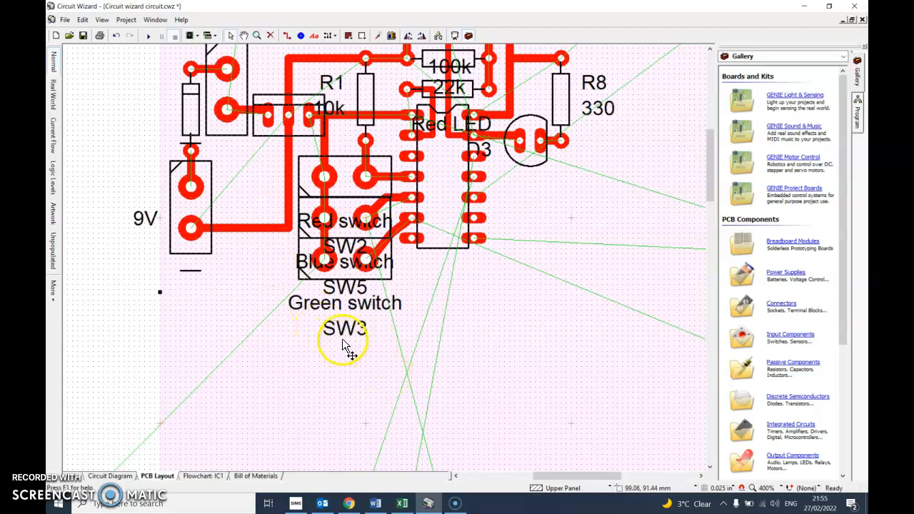
pyautogui.scroll(-2, 376, 240)
pyautogui.scroll(-3, 370, 287)
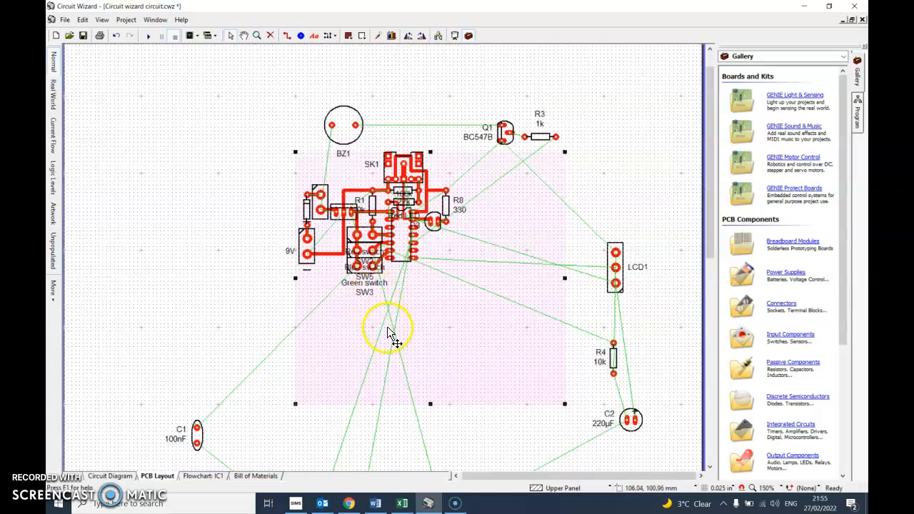
pyautogui.moveTo(410, 291); pyautogui.dragTo(361, 200)
pyautogui.scroll(2, 361, 200)
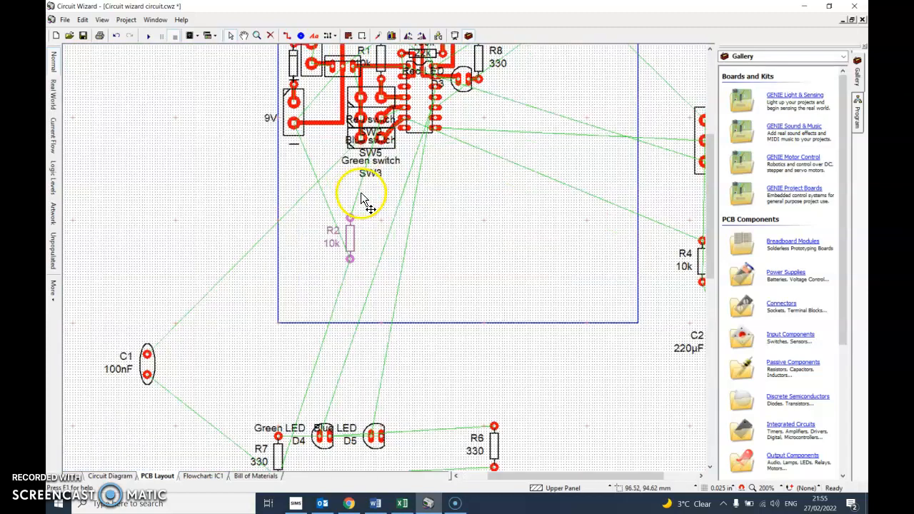
pyautogui.scroll(2, 363, 200)
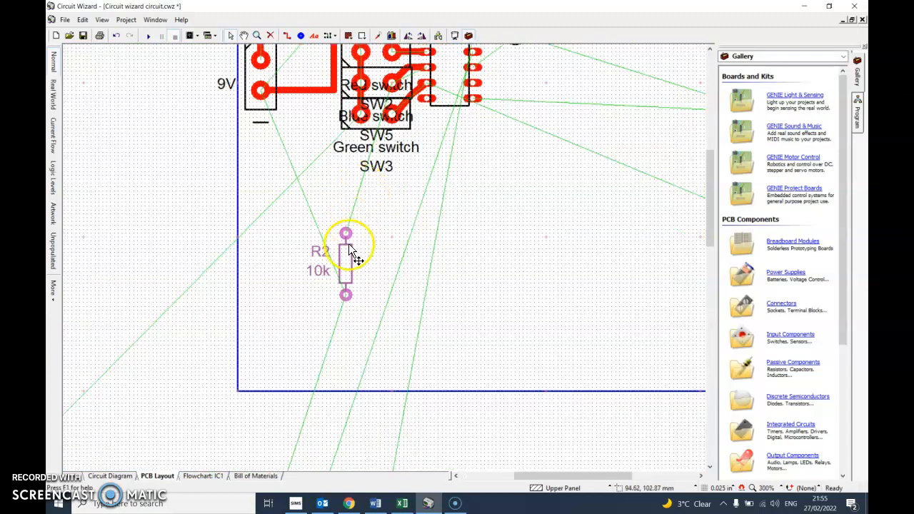
pyautogui.moveTo(357, 259); pyautogui.dragTo(396, 183)
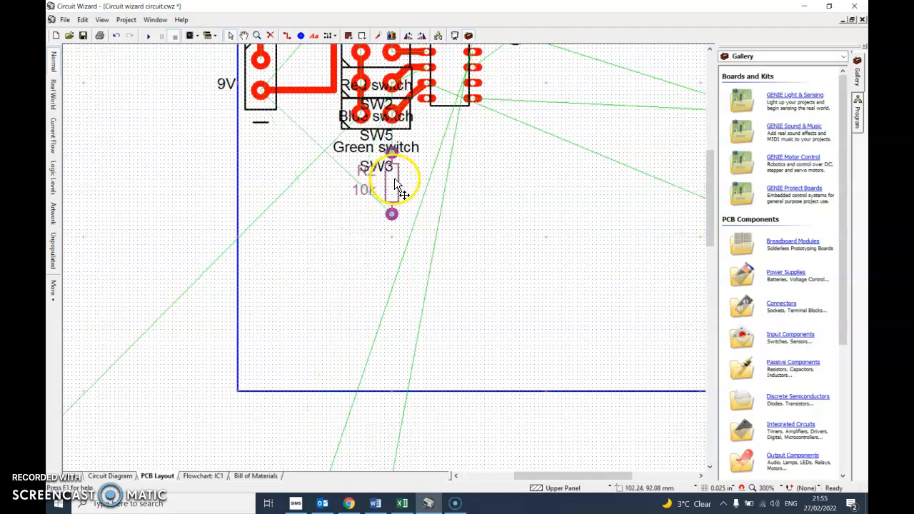
# Rotate R2 anticlockwise to horizontal with its label above, and place it between the red and blue switch pads, across the 9V supply's negative track
pyautogui.moveTo(705, 181); pyautogui.dragTo(704, 166)
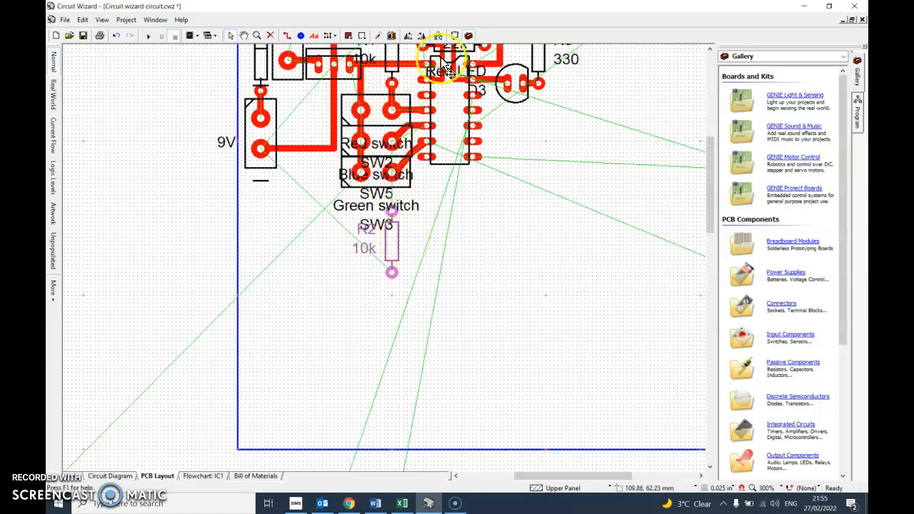
pyautogui.click(409, 36)
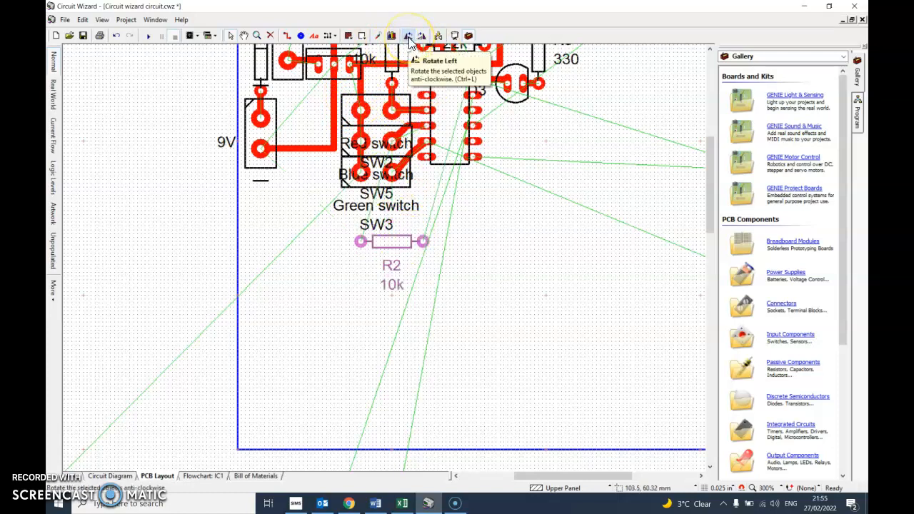
pyautogui.click(408, 37)
pyautogui.click(409, 37)
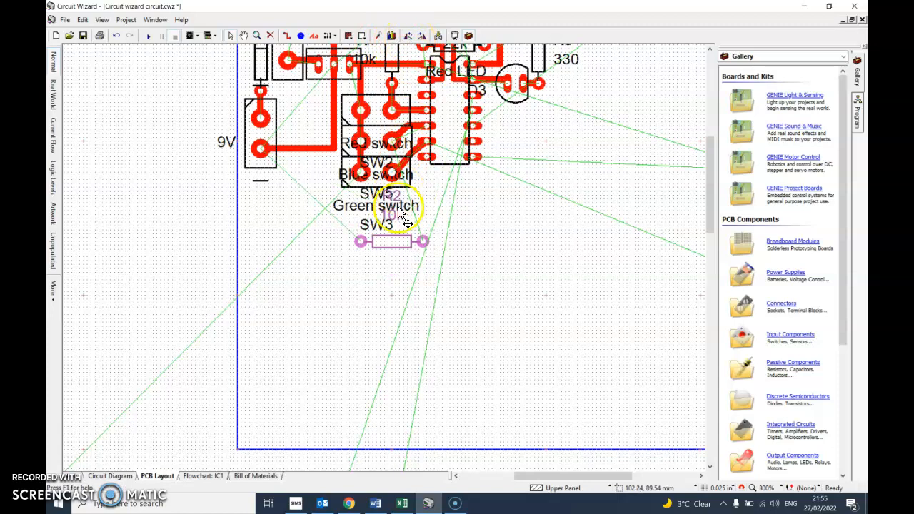
pyautogui.click(349, 135)
pyautogui.click(362, 164)
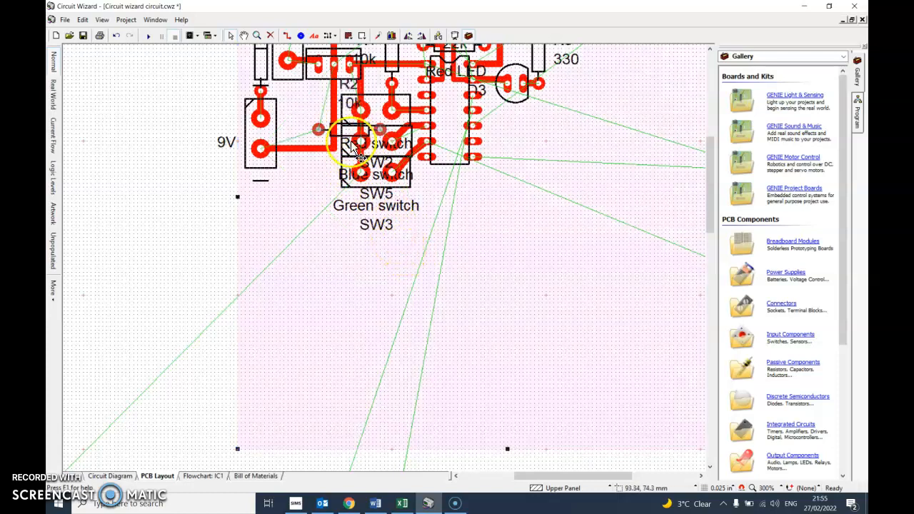
# Route tracks from the blue switch's right pad to R2's right pad and from R2's left pad to the 9V negative track
pyautogui.scroll(1, 315, 100)
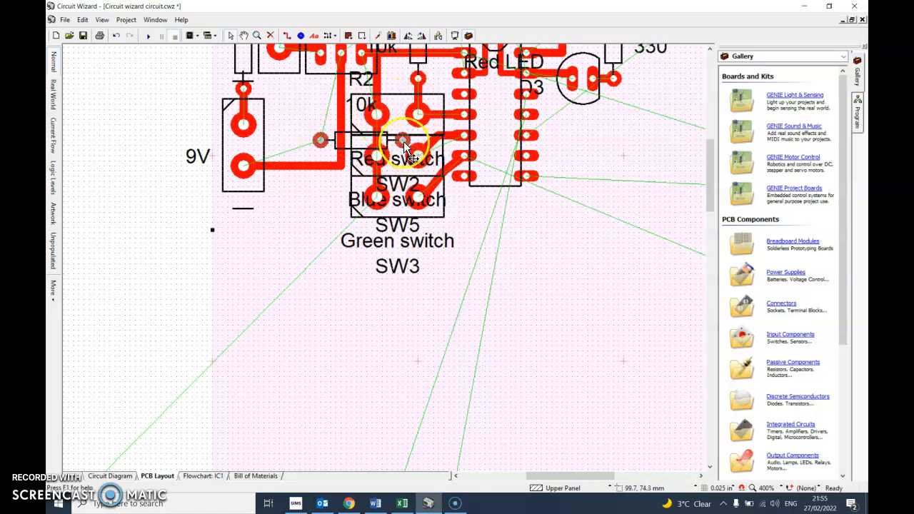
pyautogui.scroll(1, 402, 134)
pyautogui.click(287, 35)
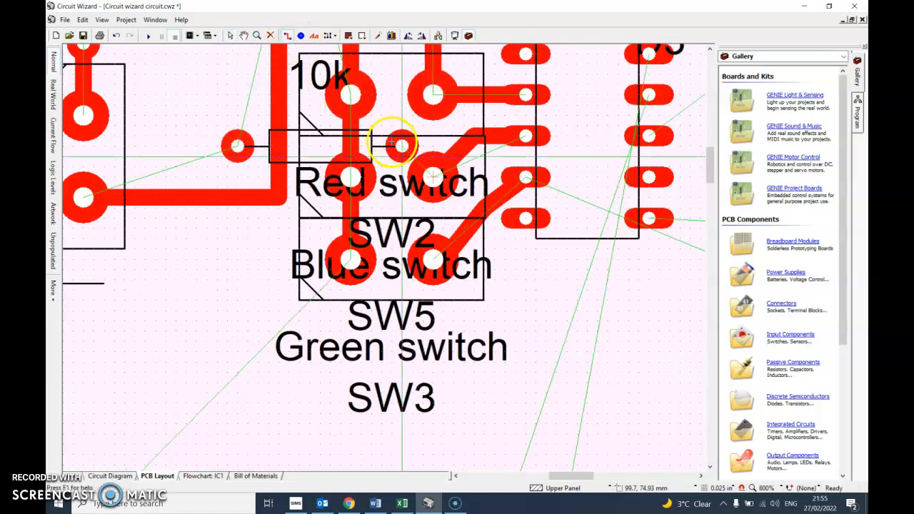
pyautogui.click(432, 144)
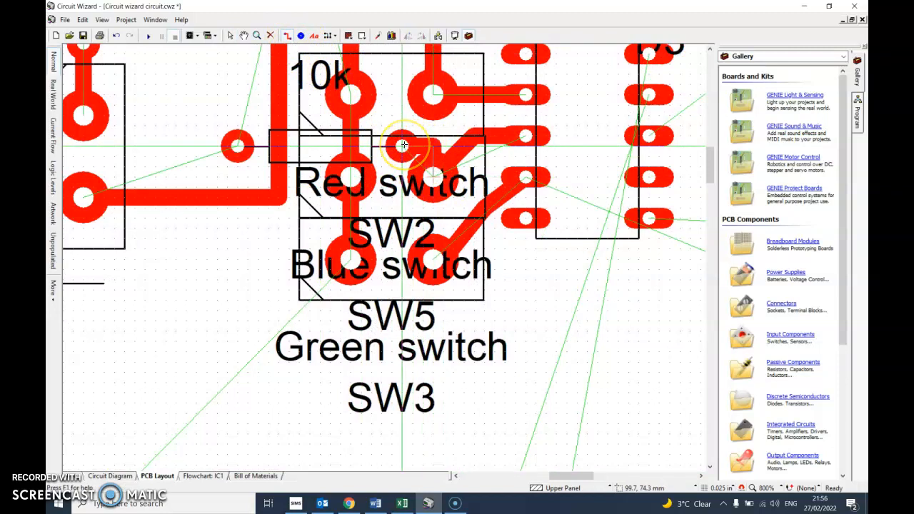
pyautogui.click(403, 145)
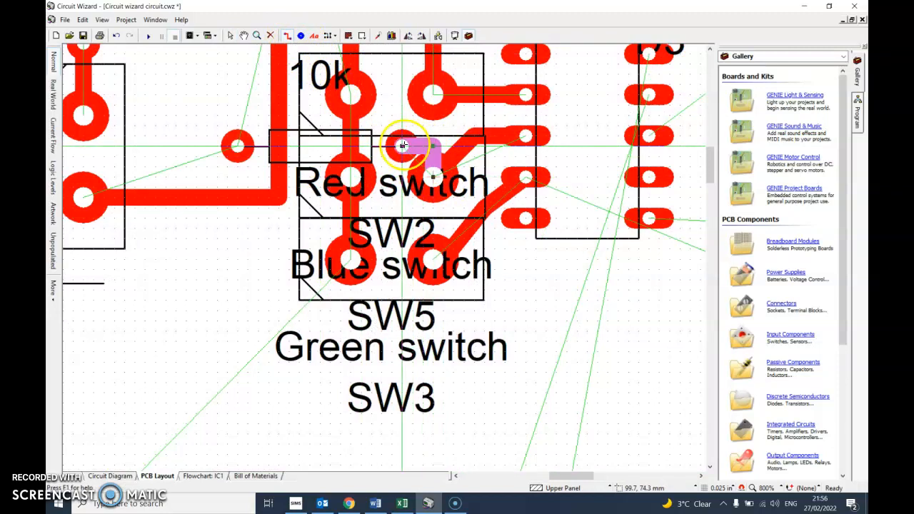
pyautogui.click(238, 146)
pyautogui.click(237, 187)
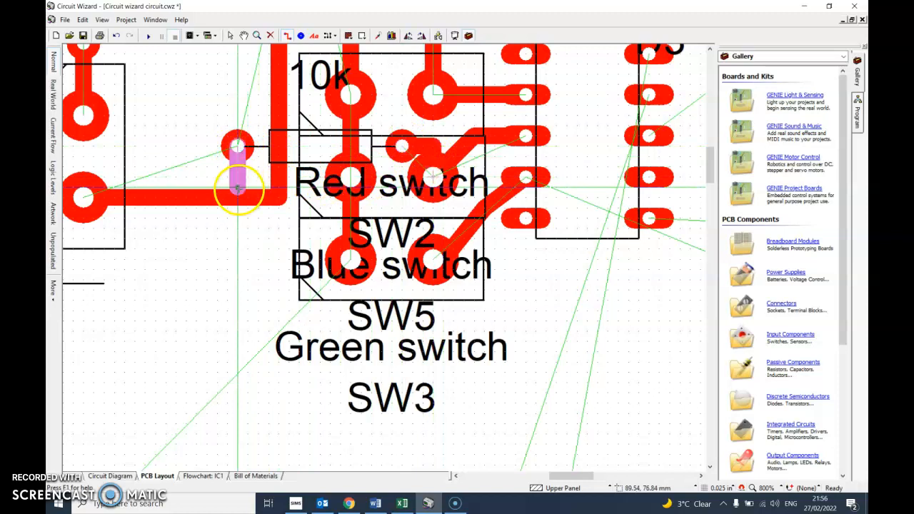
# Delete the R1 and R2 name labels and move both 10k value labels onto their resistor bodies
pyautogui.scroll(-1, 238, 187)
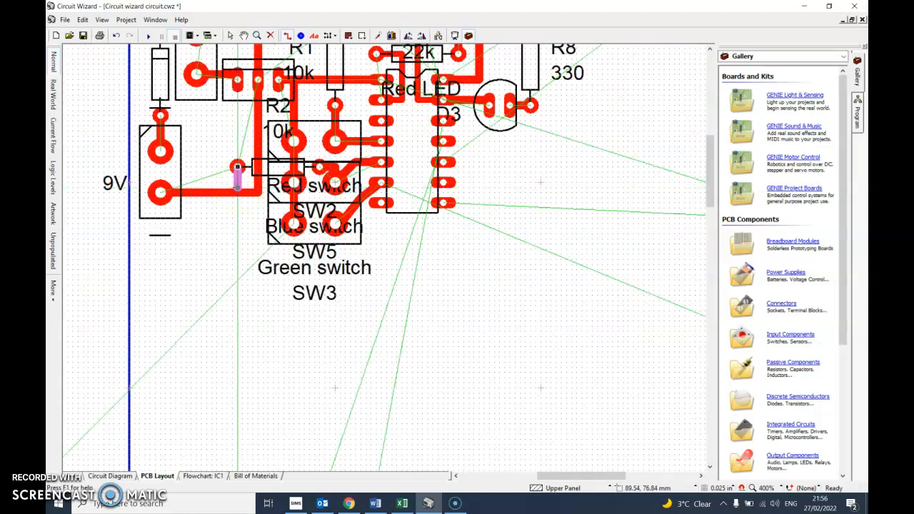
pyautogui.click(230, 35)
pyautogui.click(286, 143)
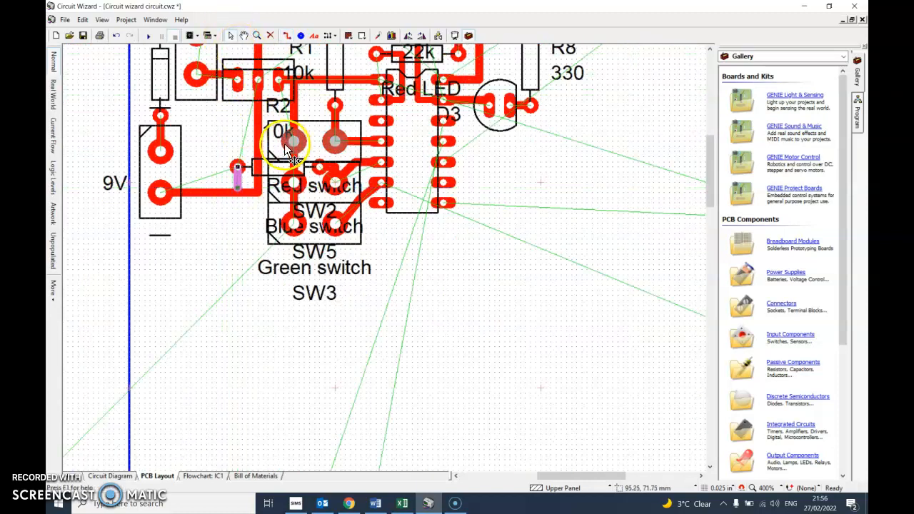
pyautogui.click(279, 108)
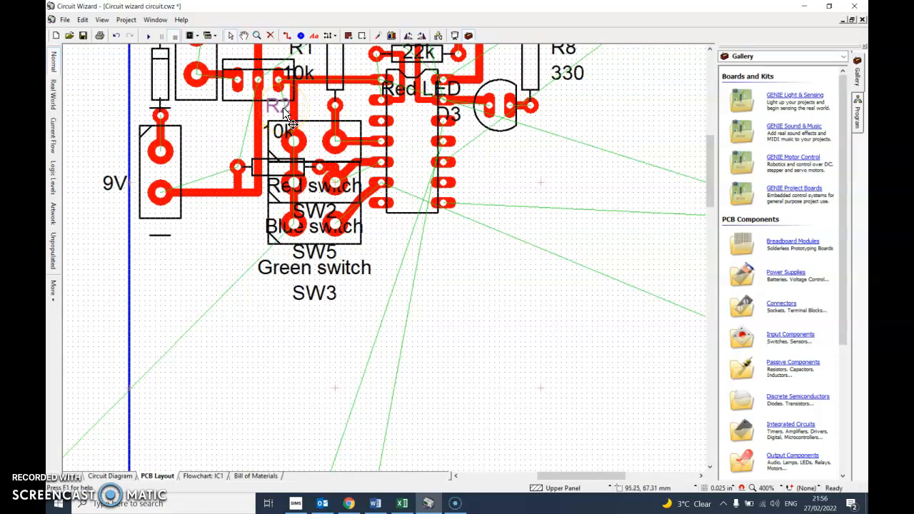
pyautogui.press('Delete')
pyautogui.click(306, 52)
pyautogui.press('Delete')
pyautogui.moveTo(306, 73); pyautogui.dragTo(337, 63)
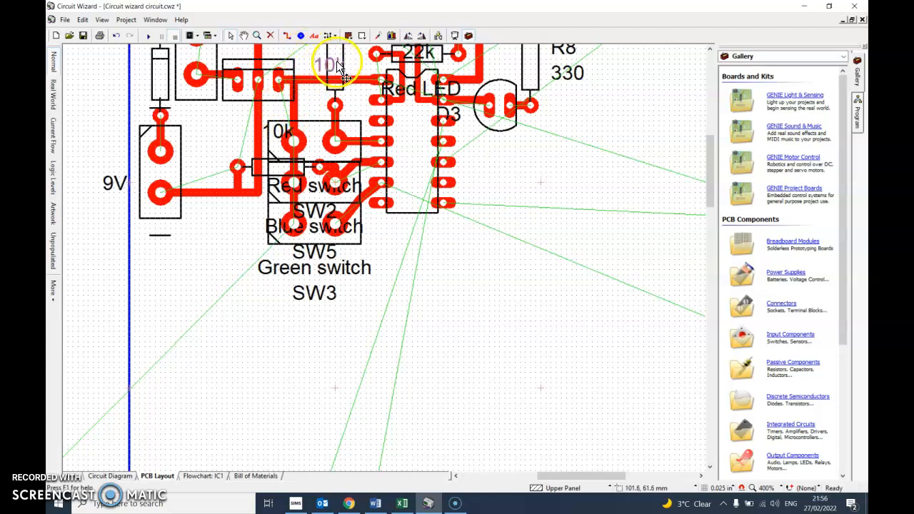
pyautogui.moveTo(278, 133); pyautogui.dragTo(286, 163)
# Move the Red switch and Blue switch labels up into their switch outlines and delete the SW2 label
pyautogui.click(318, 194)
pyautogui.moveTo(318, 194); pyautogui.dragTo(319, 137)
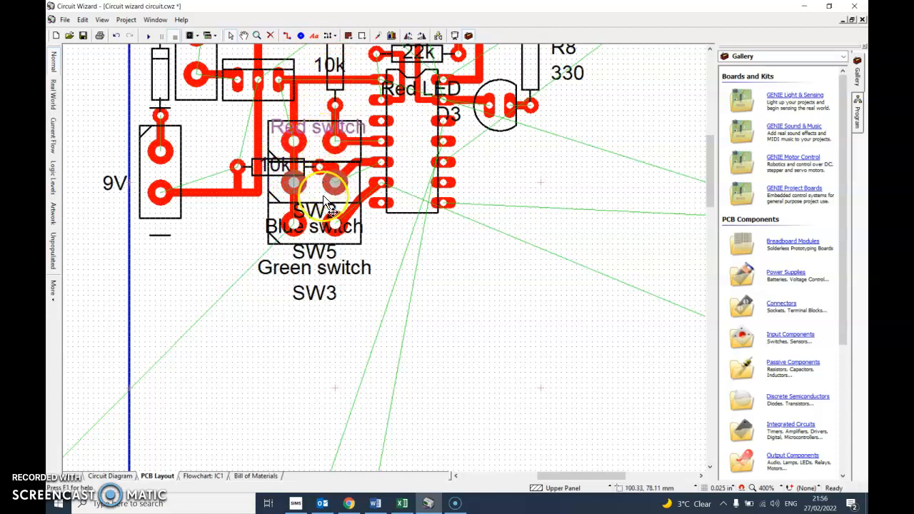
pyautogui.moveTo(326, 232); pyautogui.dragTo(322, 198)
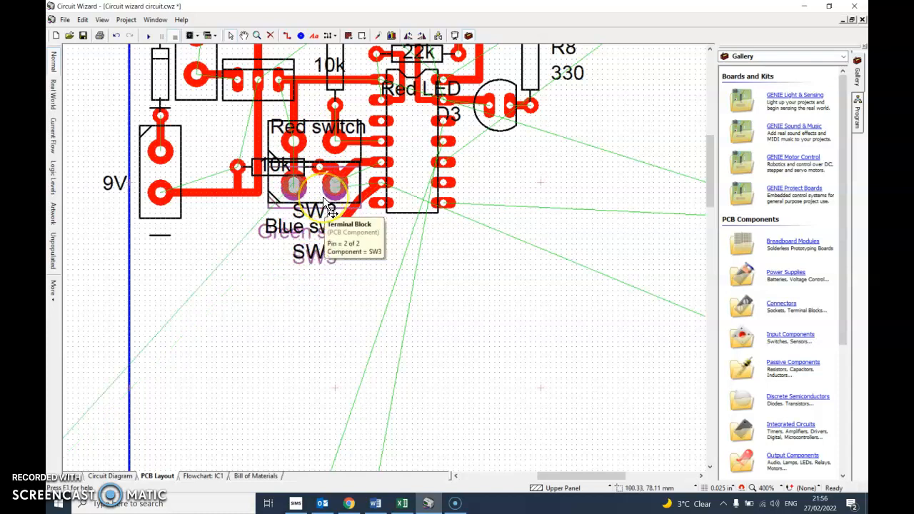
pyautogui.hotkey('ctrl', 'z')
pyautogui.click(347, 302)
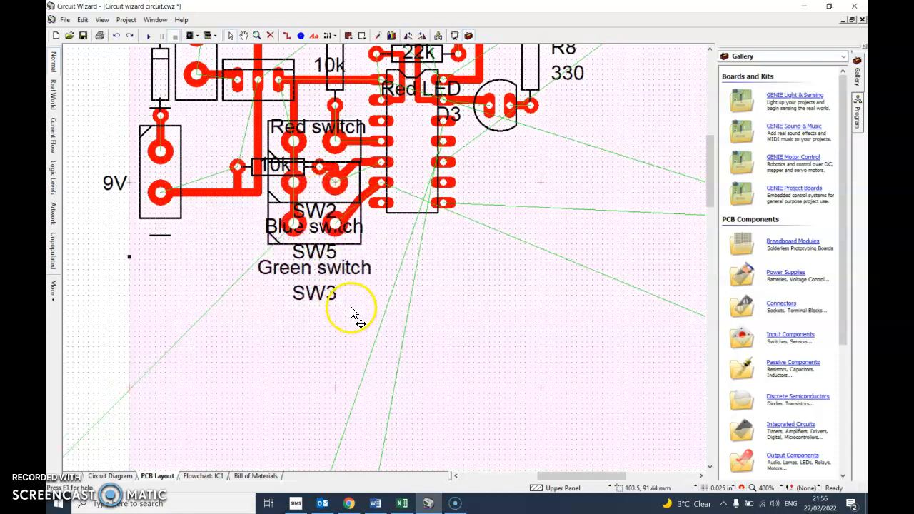
pyautogui.moveTo(315, 211)
pyautogui.mouseDown()
pyautogui.moveTo(317, 227)
pyautogui.moveTo(320, 200)
pyautogui.mouseUp()
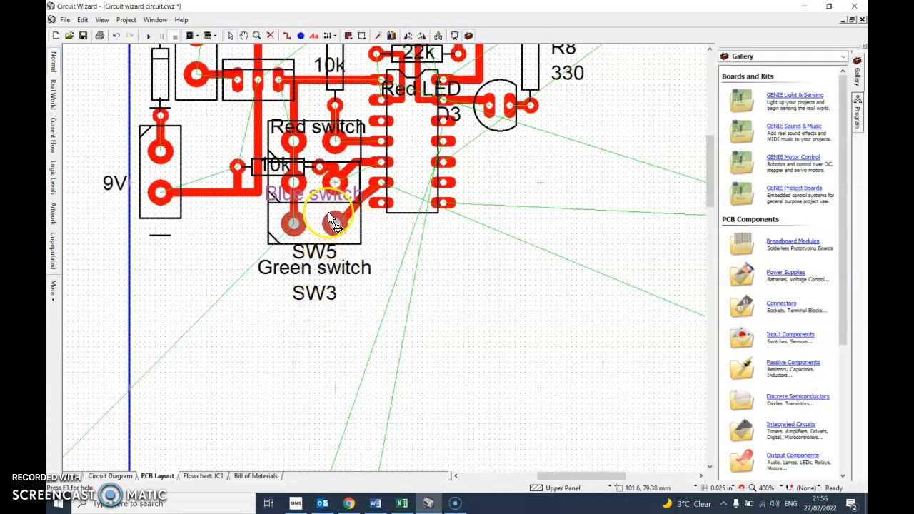
# Move the 10k resistor R4 from outside the board to below the green switch and rotate it anticlockwise three times
pyautogui.scroll(-1, 443, 242)
pyautogui.scroll(-2, 443, 245)
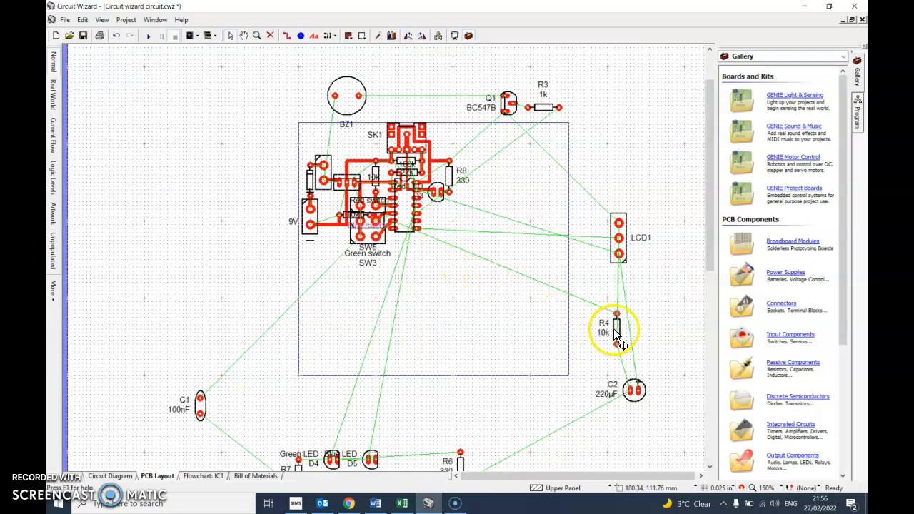
pyautogui.moveTo(615, 328); pyautogui.dragTo(376, 265)
pyautogui.scroll(2, 371, 264)
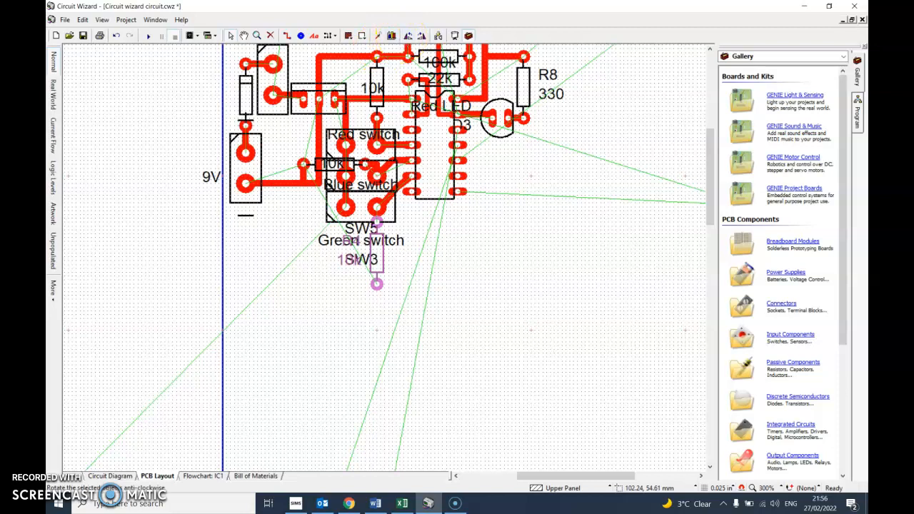
pyautogui.click(410, 41)
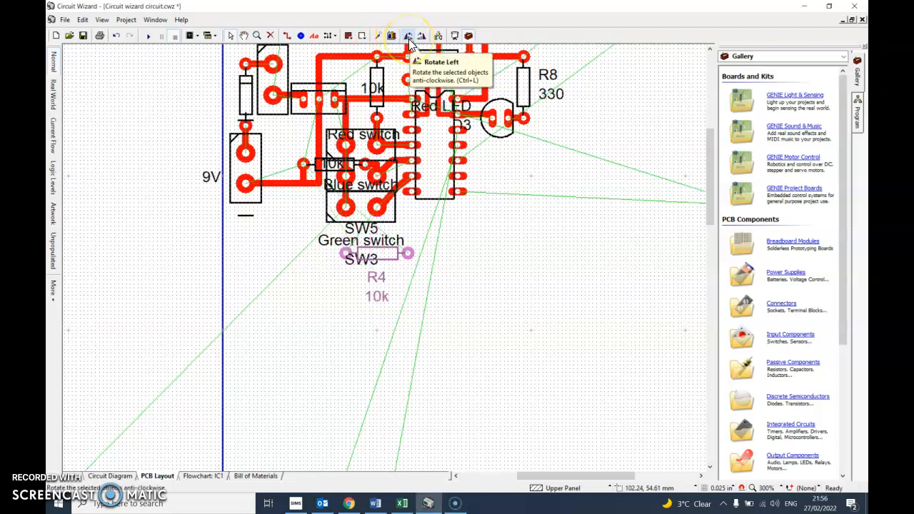
pyautogui.click(409, 42)
pyautogui.click(409, 41)
# Place R4 horizontally just beneath the green switch's pads and delete the SW3 and SW5 labels
pyautogui.click(368, 256)
pyautogui.moveTo(368, 258); pyautogui.dragTo(346, 275)
pyautogui.moveTo(350, 217); pyautogui.dragTo(360, 262)
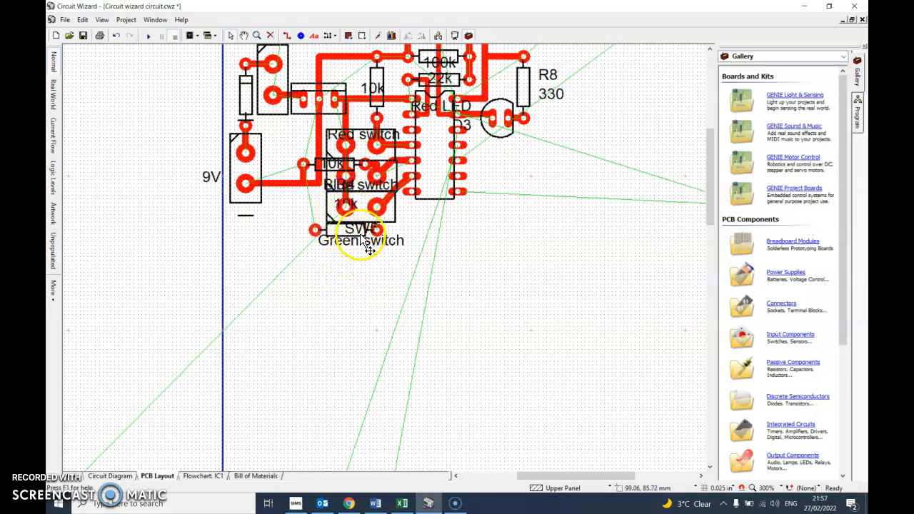
pyautogui.moveTo(366, 239); pyautogui.dragTo(367, 244)
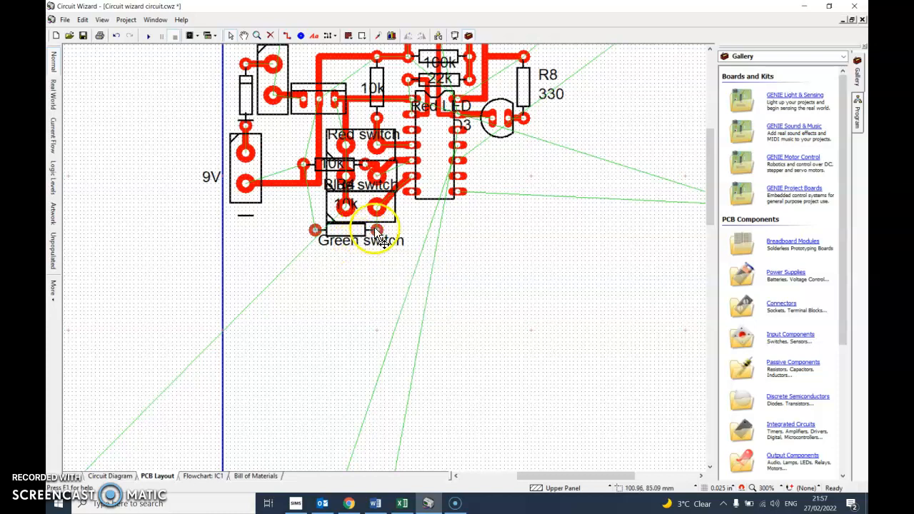
# Route tracks from R4's right pad to the green switch's right pad and from R4's left pad to the 9V negative track
pyautogui.click(286, 35)
pyautogui.click(374, 211)
pyautogui.moveTo(377, 230); pyautogui.dragTo(377, 206)
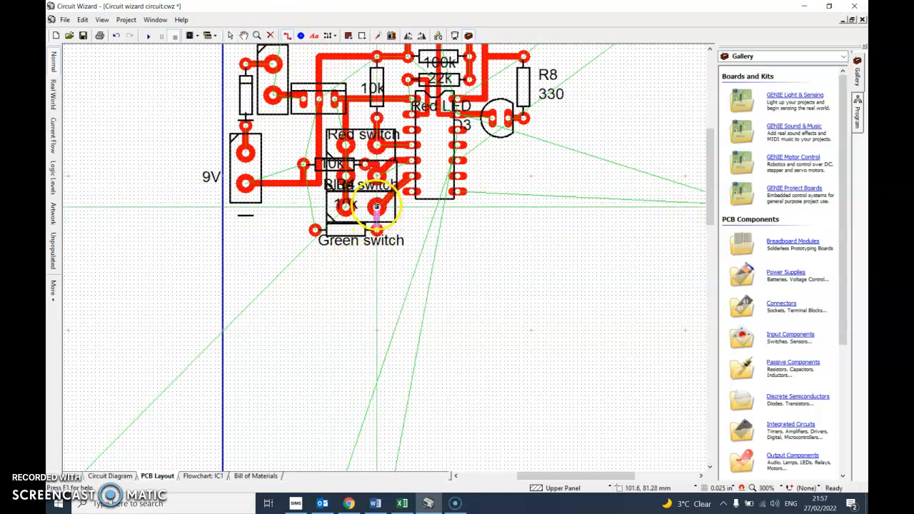
pyautogui.click(315, 229)
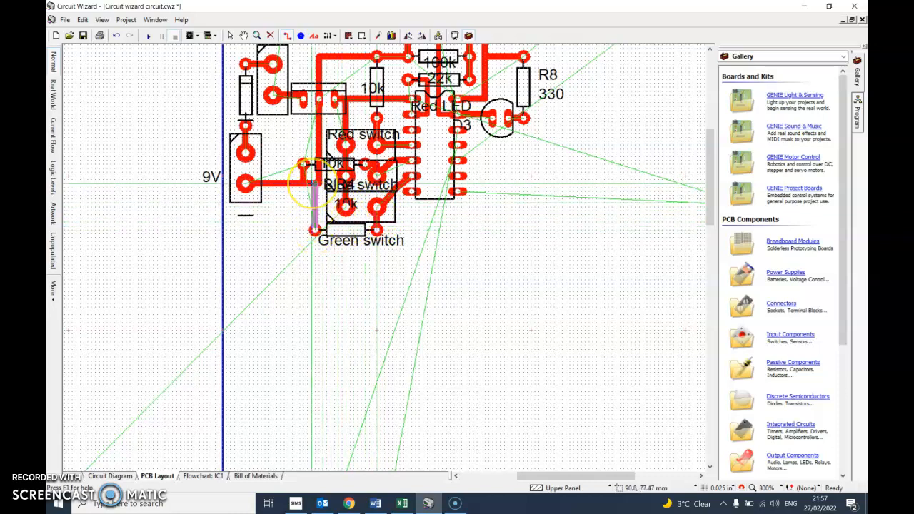
pyautogui.click(231, 36)
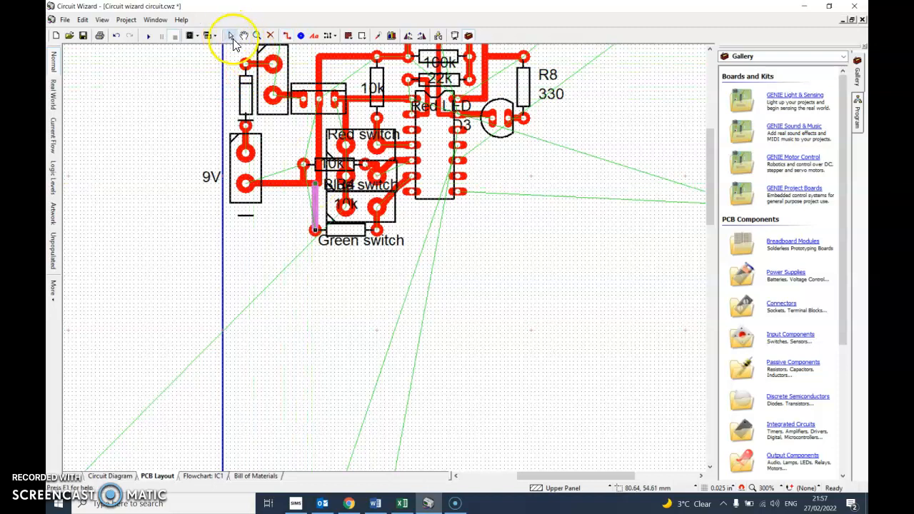
pyautogui.click(355, 208)
pyautogui.moveTo(355, 209); pyautogui.dragTo(360, 230)
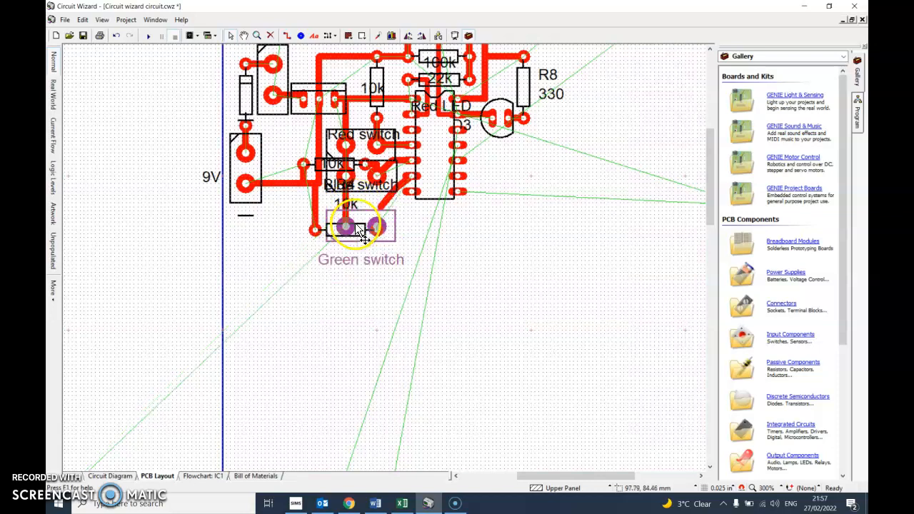
pyautogui.hotkey('ctrl', 'z')
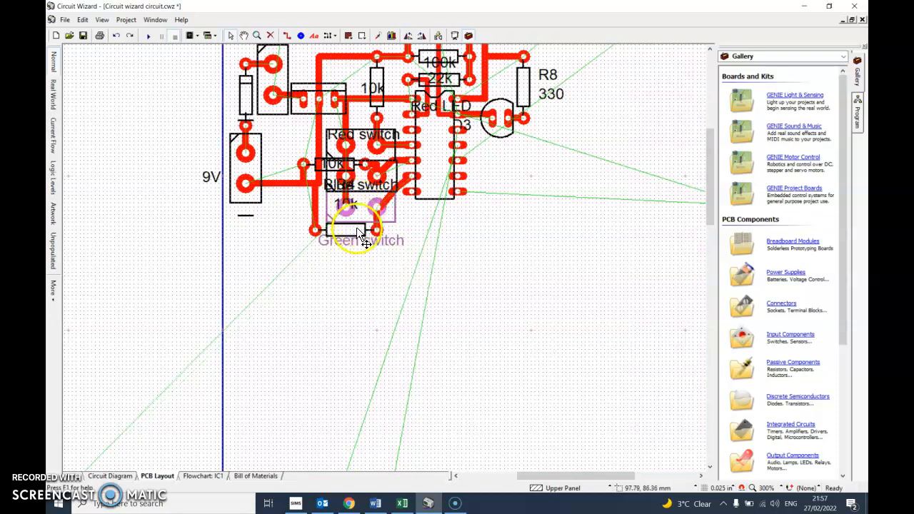
pyautogui.click(352, 249)
pyautogui.click(355, 207)
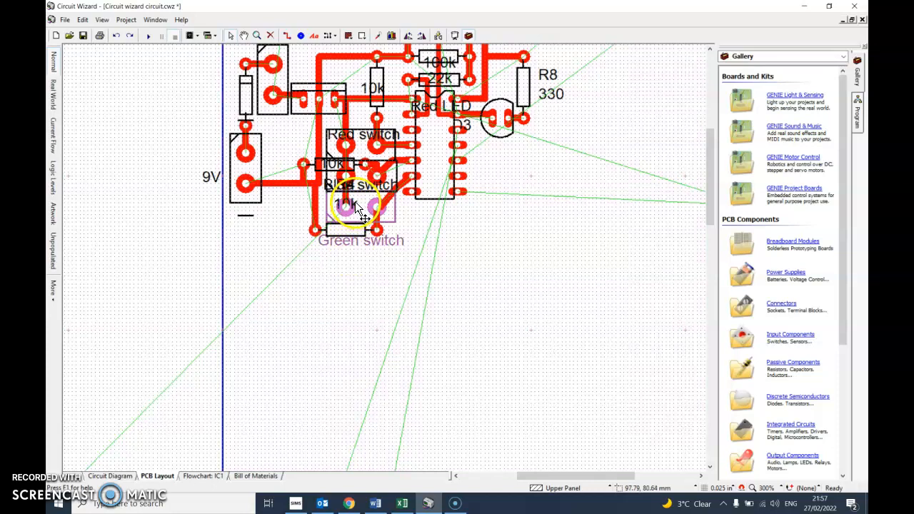
# Move R4's 10k value onto its resistor body and raise the Green switch label into the switch's outline, clear of the value
pyautogui.click(350, 243)
pyautogui.moveTo(352, 246); pyautogui.dragTo(355, 209)
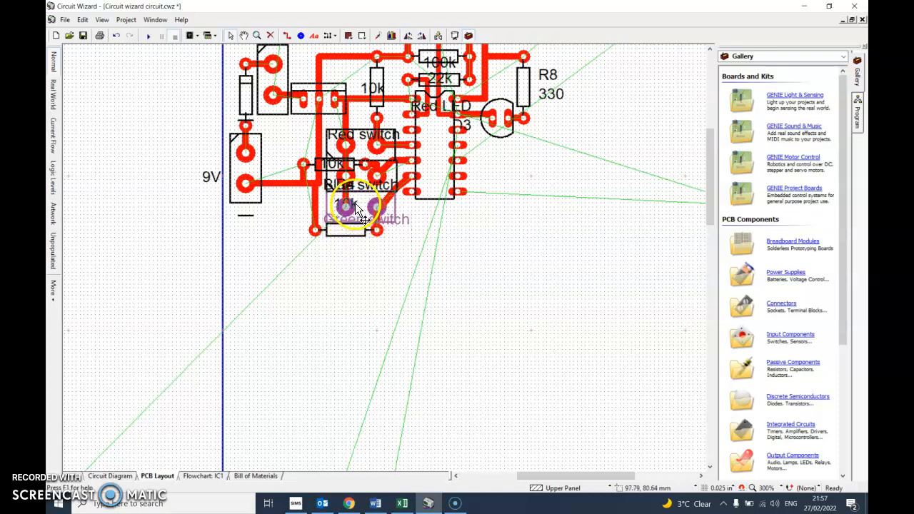
pyautogui.click(367, 276)
pyautogui.scroll(5, 346, 202)
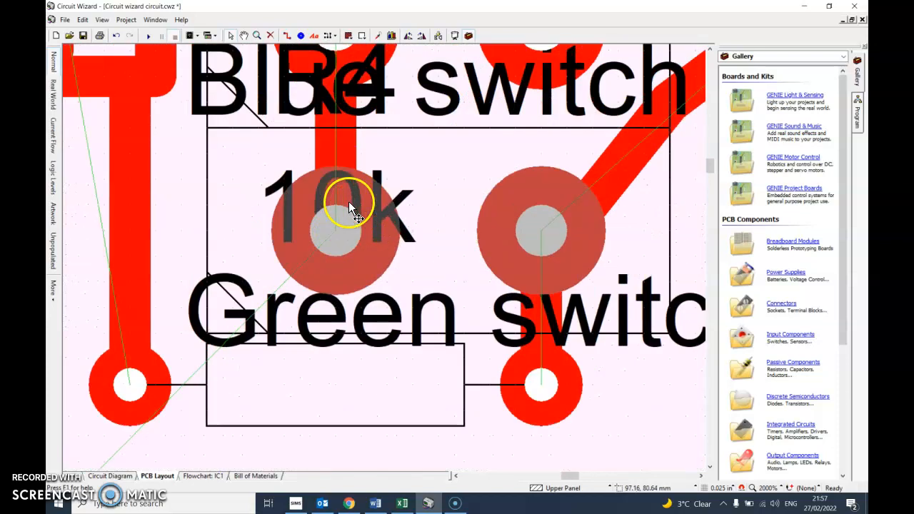
pyautogui.click(402, 200)
pyautogui.moveTo(405, 198); pyautogui.dragTo(424, 376)
pyautogui.click(423, 318)
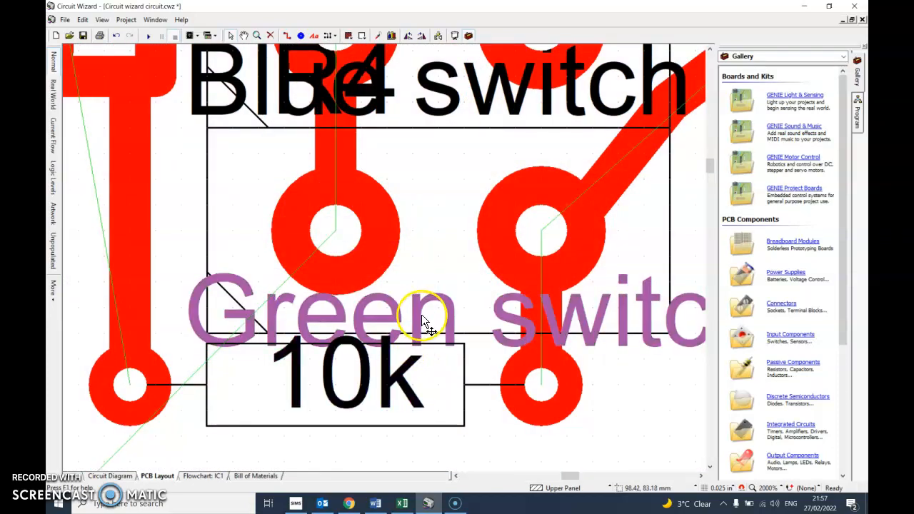
pyautogui.moveTo(422, 315); pyautogui.dragTo(420, 289)
pyautogui.click(493, 413)
pyautogui.scroll(-4, 422, 341)
pyautogui.scroll(-2, 398, 320)
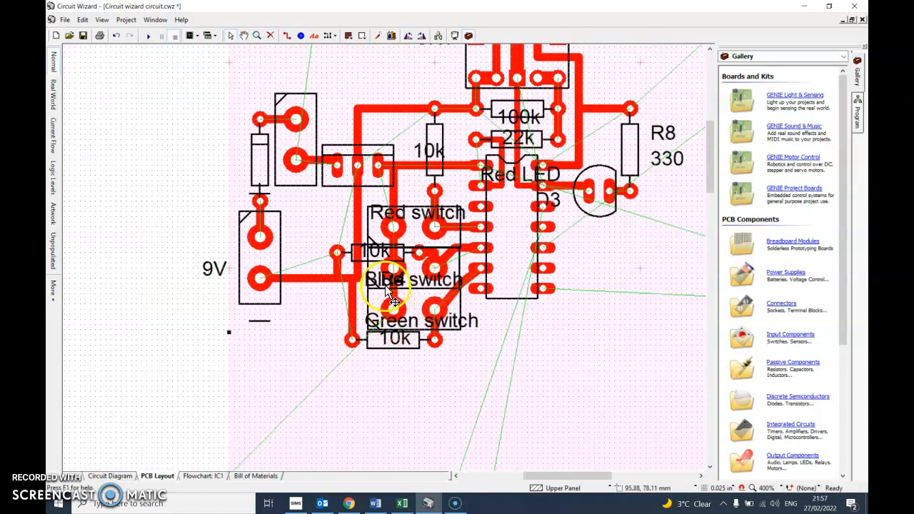
# Check the connections in the circuit diagram, and examine the IC's free pins and the unplaced components in the PCB layout
pyautogui.click(111, 476)
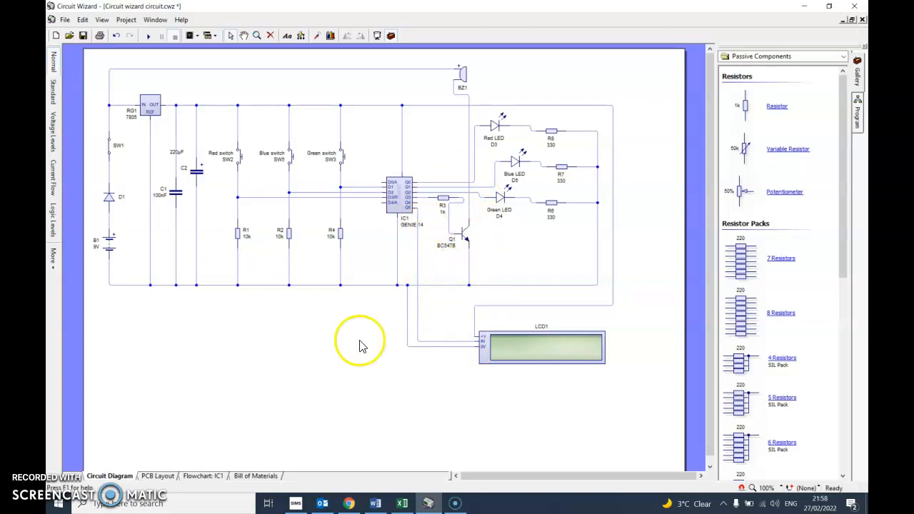
pyautogui.click(164, 475)
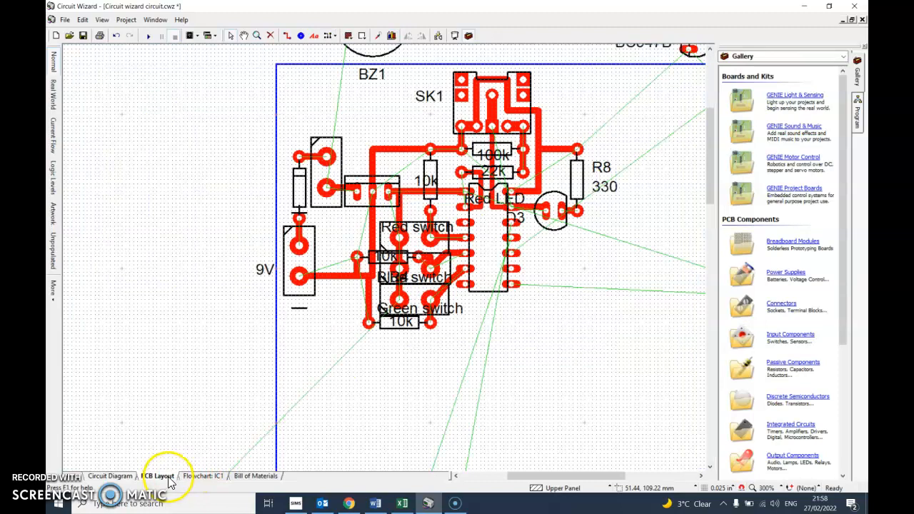
pyautogui.scroll(-2, 564, 292)
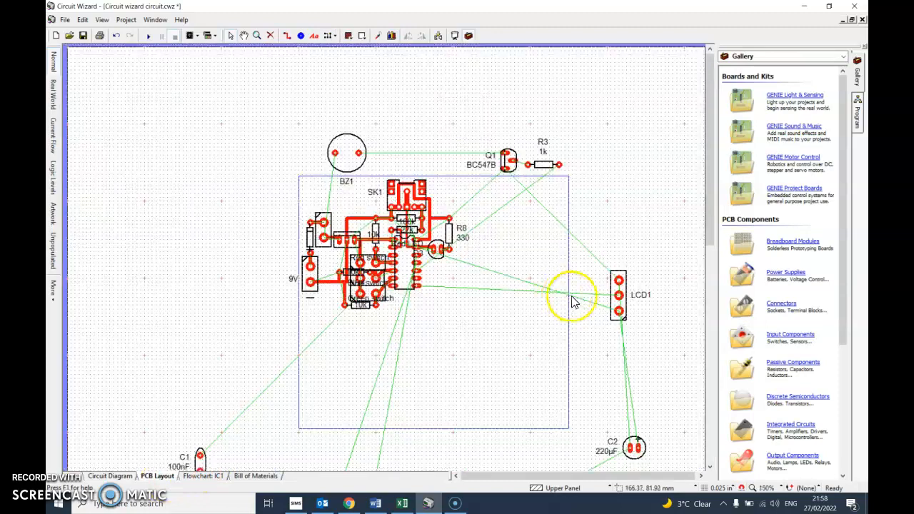
pyautogui.scroll(3, 543, 275)
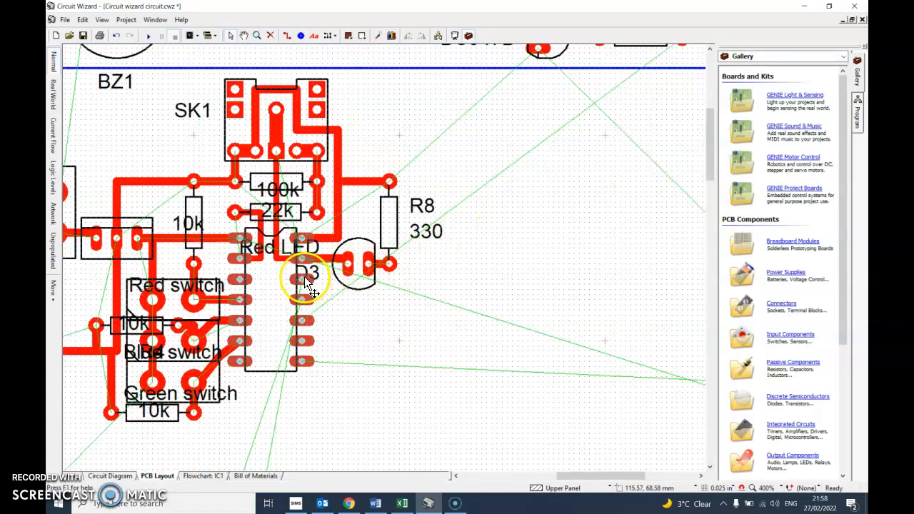
pyautogui.scroll(-2, 302, 278)
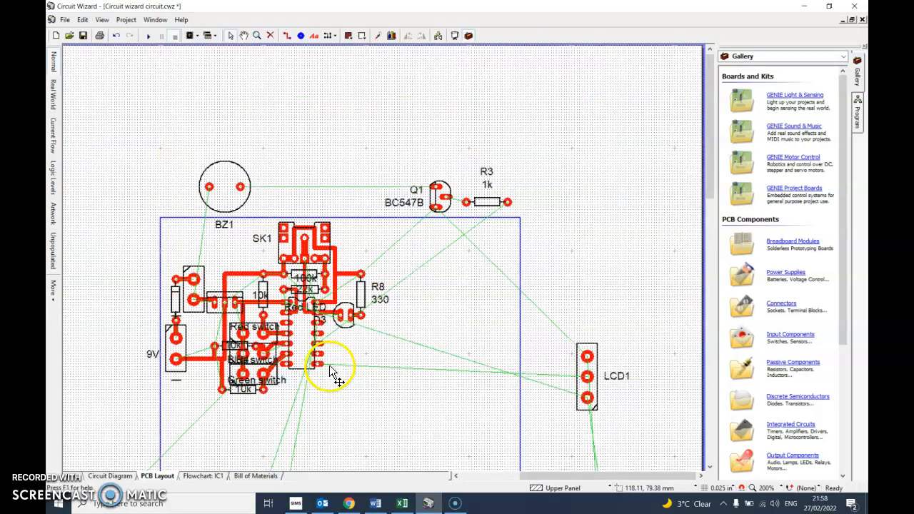
pyautogui.moveTo(713, 167); pyautogui.dragTo(710, 187)
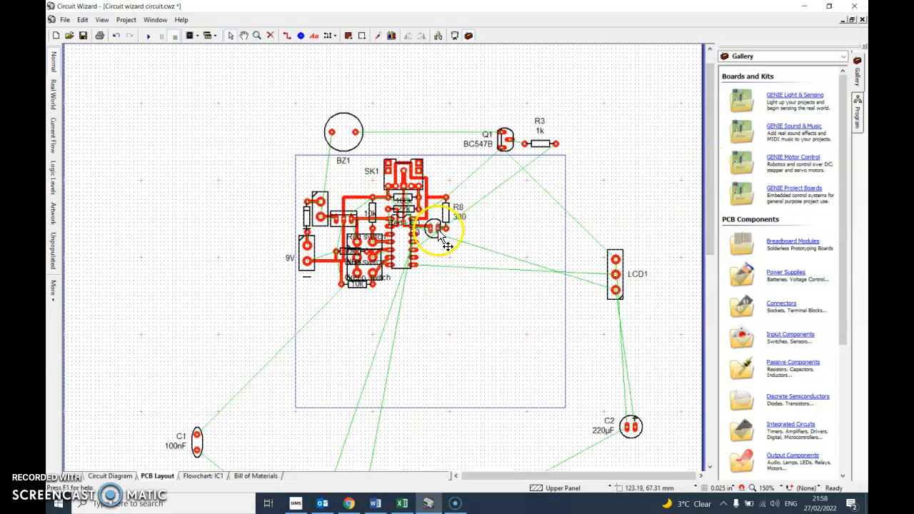
pyautogui.scroll(-1, 448, 242)
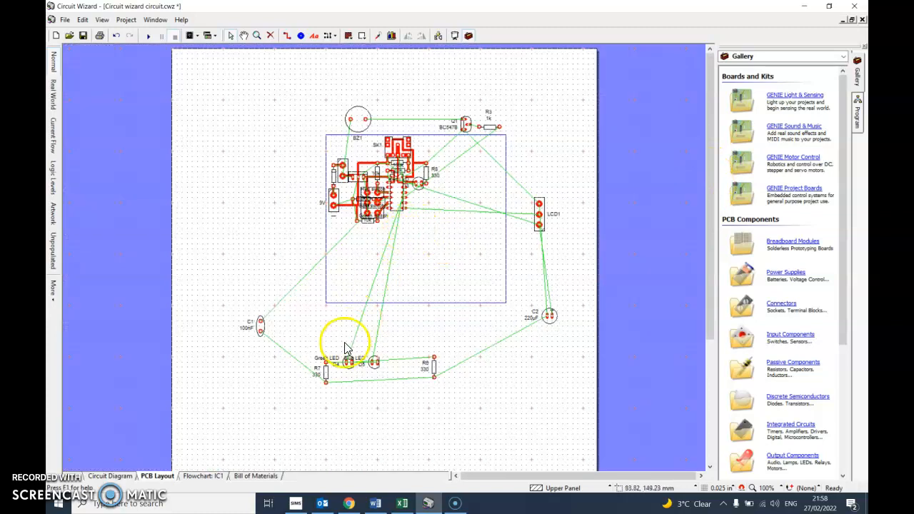
# Place the Green LED (D4) and Blue LED (D5) to the right of the IC, with the blue one above the green and both below D3
pyautogui.moveTo(350, 370); pyautogui.dragTo(431, 212)
pyautogui.scroll(2, 431, 212)
pyautogui.scroll(1, 423, 204)
pyautogui.scroll(1, 427, 205)
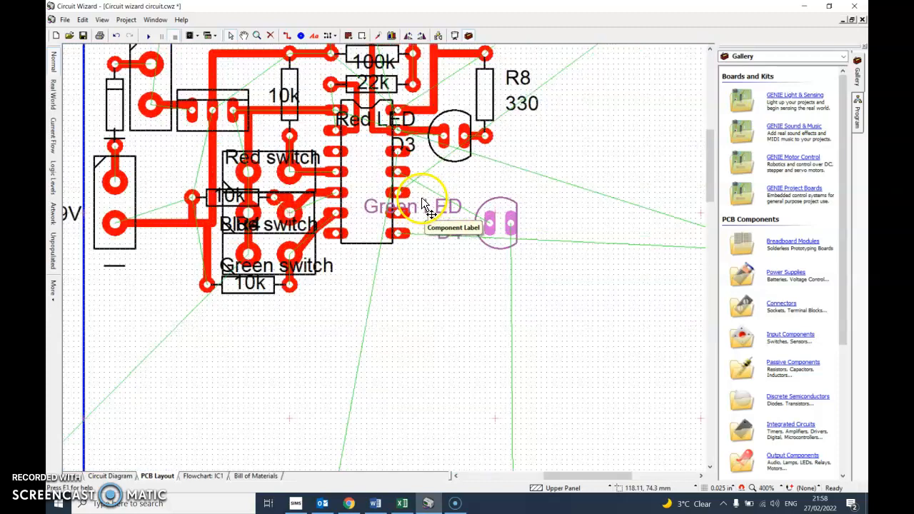
pyautogui.scroll(-3, 422, 204)
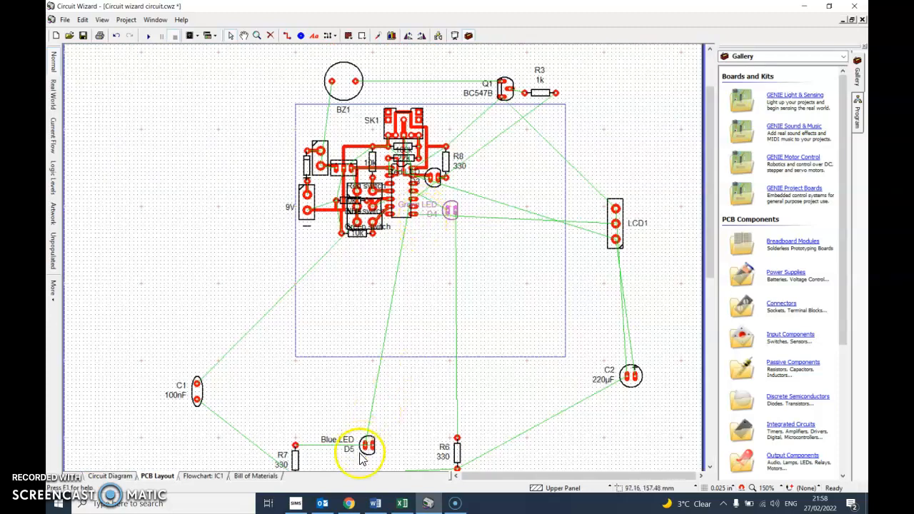
pyautogui.moveTo(368, 446); pyautogui.dragTo(463, 197)
pyautogui.scroll(3, 463, 196)
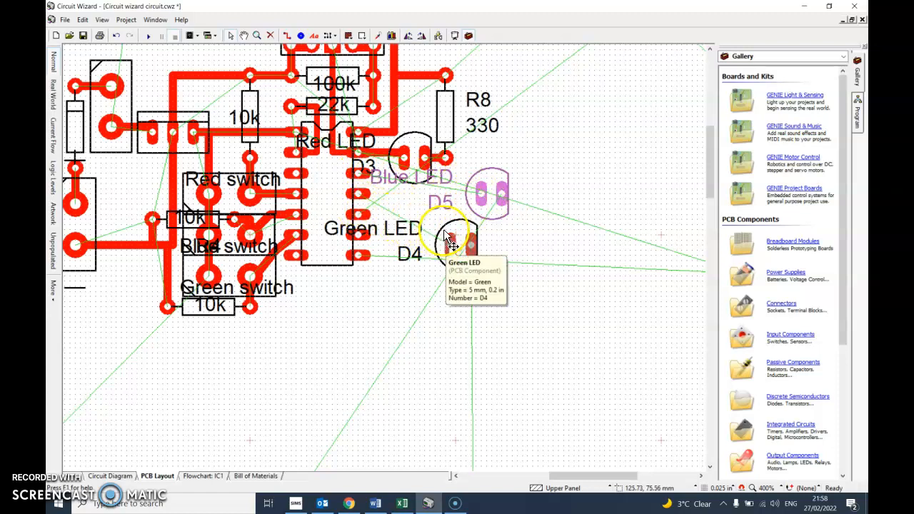
pyautogui.moveTo(483, 184); pyautogui.dragTo(462, 175)
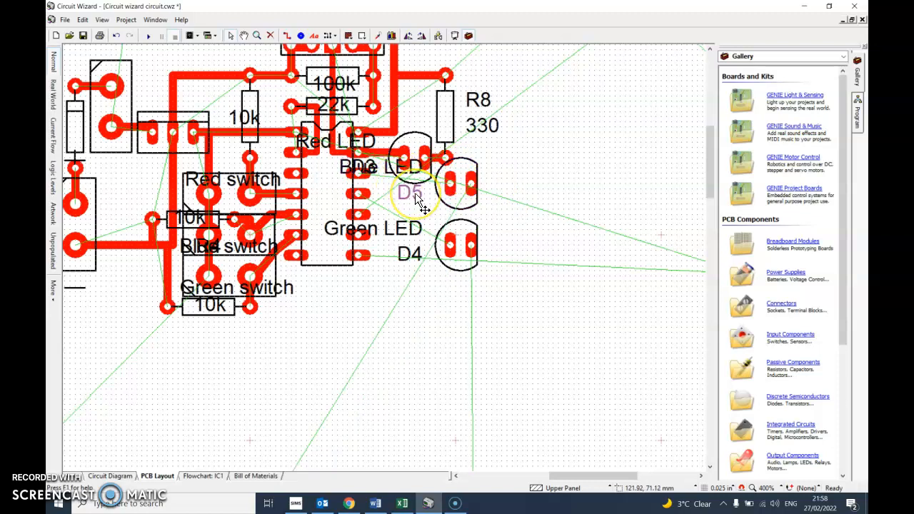
# Delete the name and number labels of the blue, green and red LEDs, and delete the R8 label
pyautogui.press('Delete')
pyautogui.click(417, 256)
pyautogui.press('Delete')
pyautogui.click(402, 234)
pyautogui.press('Delete')
pyautogui.click(389, 171)
pyautogui.press('Delete')
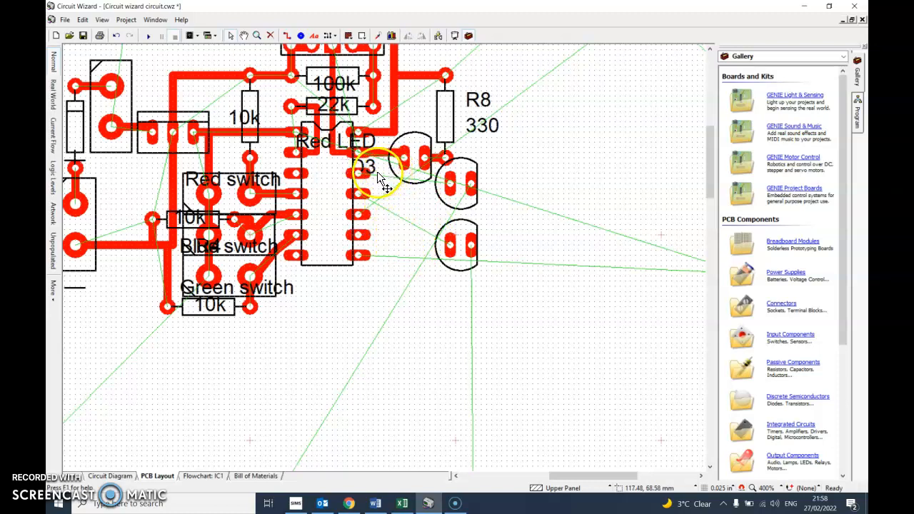
pyautogui.click(371, 151)
pyautogui.press('Delete')
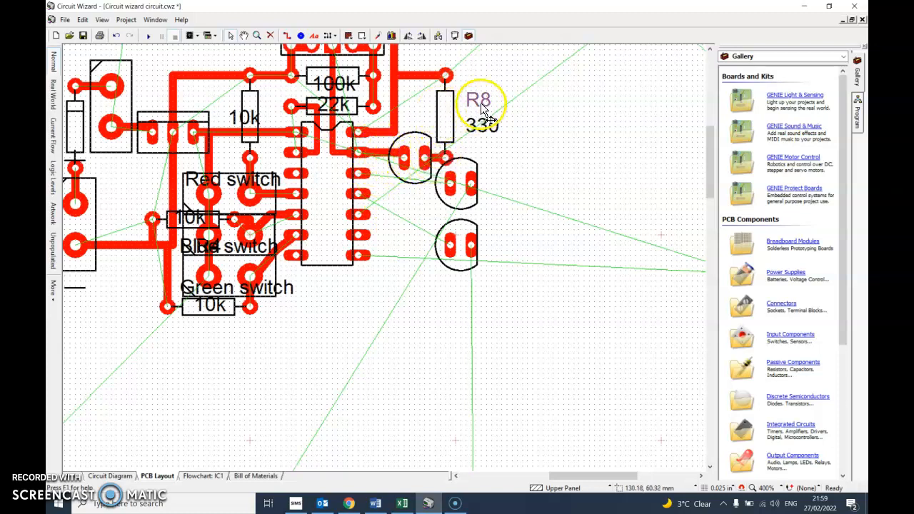
pyautogui.press('Delete')
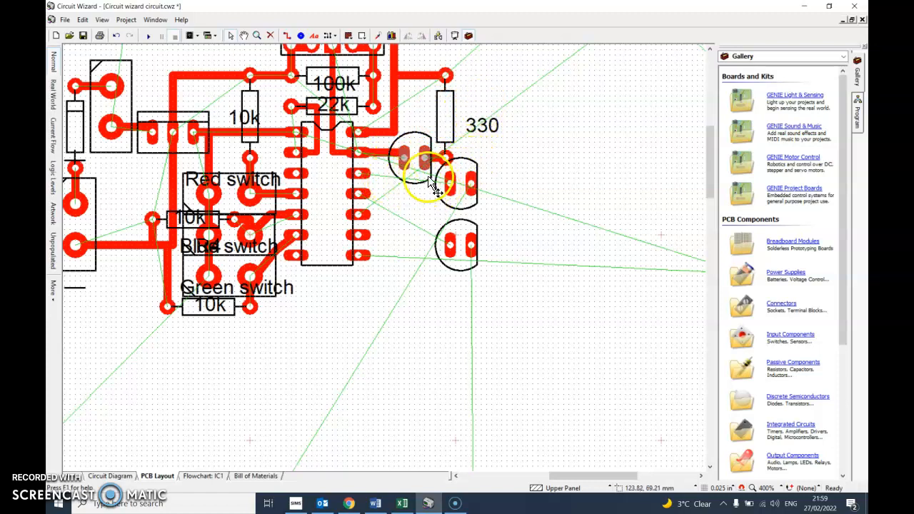
pyautogui.click(288, 35)
pyautogui.click(450, 185)
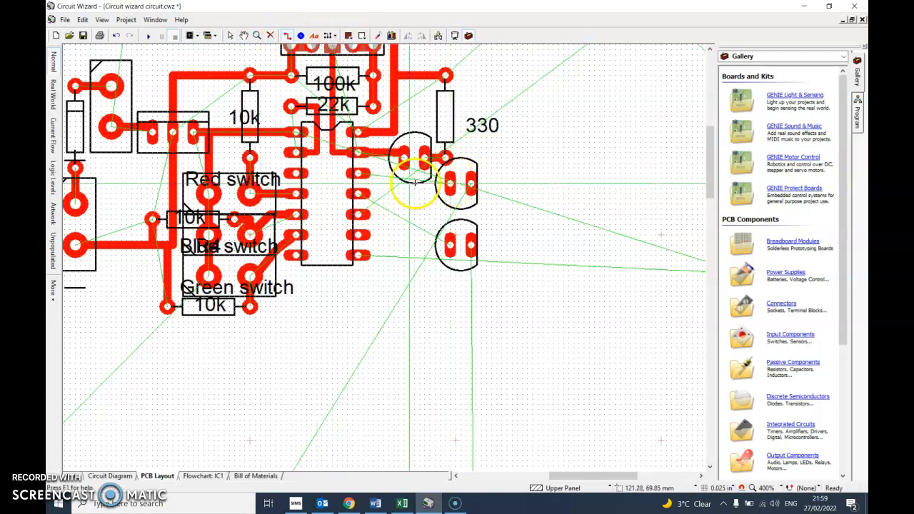
pyautogui.click(359, 173)
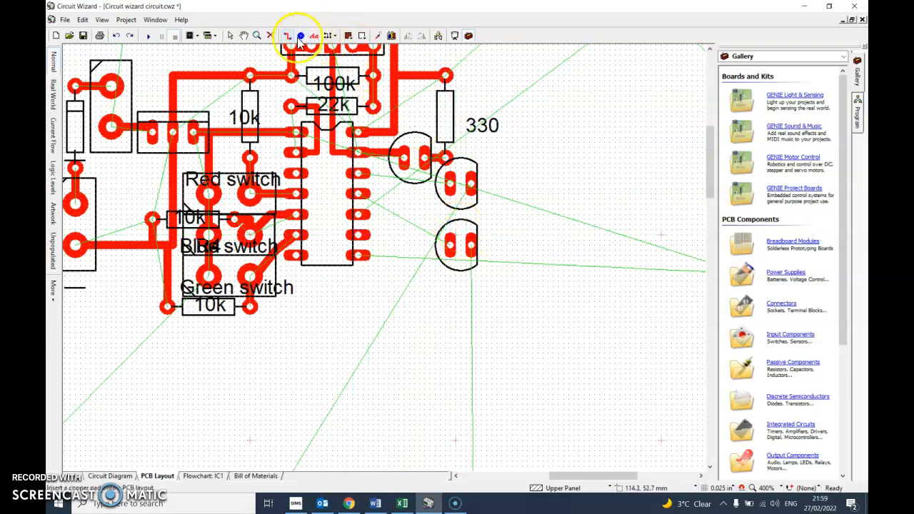
pyautogui.click(230, 35)
# Shift the blue LED slightly up and right of the red LED, and align the green LED directly beneath it with their outlines touching
pyautogui.moveTo(467, 232); pyautogui.dragTo(468, 221)
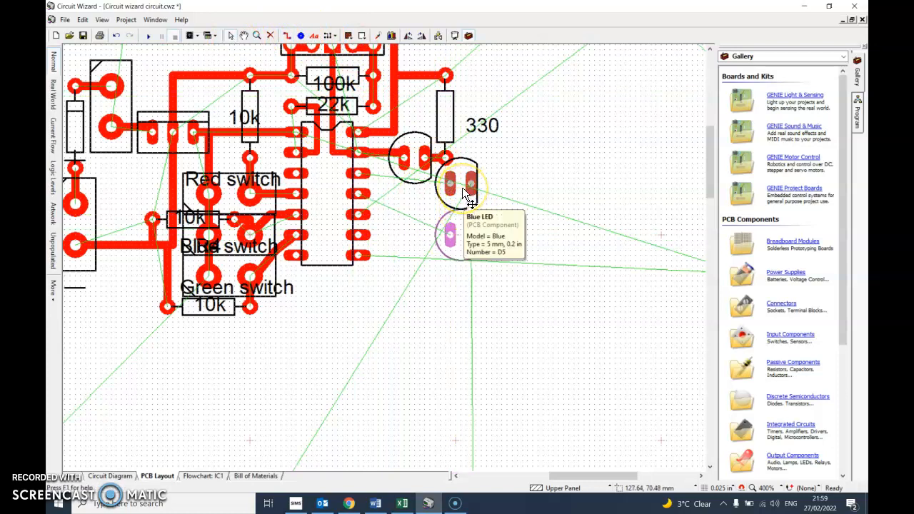
pyautogui.moveTo(462, 187); pyautogui.dragTo(471, 172)
pyautogui.click(471, 223)
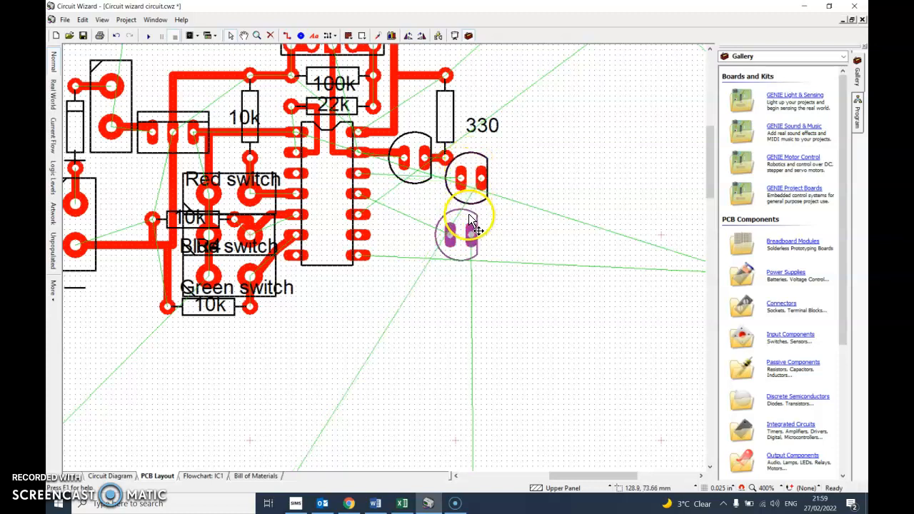
pyautogui.doubleClick(470, 222)
pyautogui.click(519, 238)
pyautogui.moveTo(466, 222); pyautogui.dragTo(477, 209)
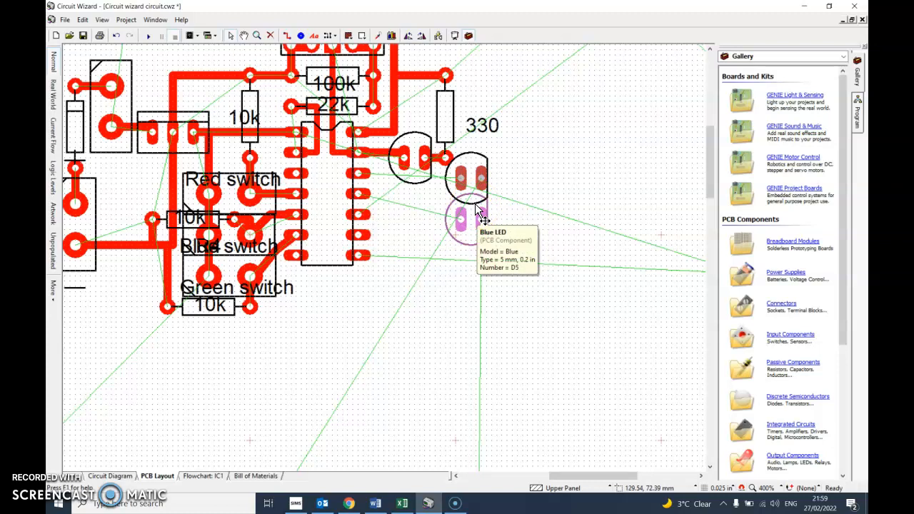
pyautogui.click(478, 209)
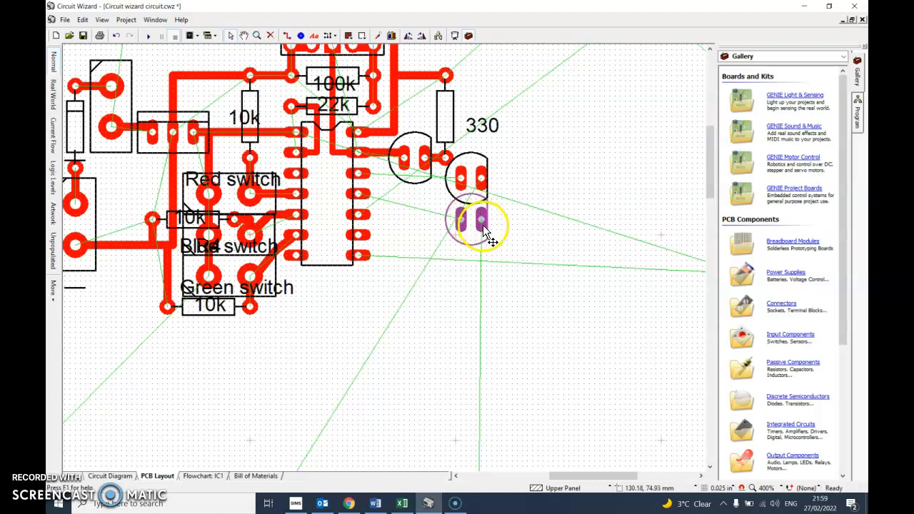
# Route bent tracks from the IC's third and fourth right-hand pins to the left pads of the blue and green LEDs respectively
pyautogui.click(286, 35)
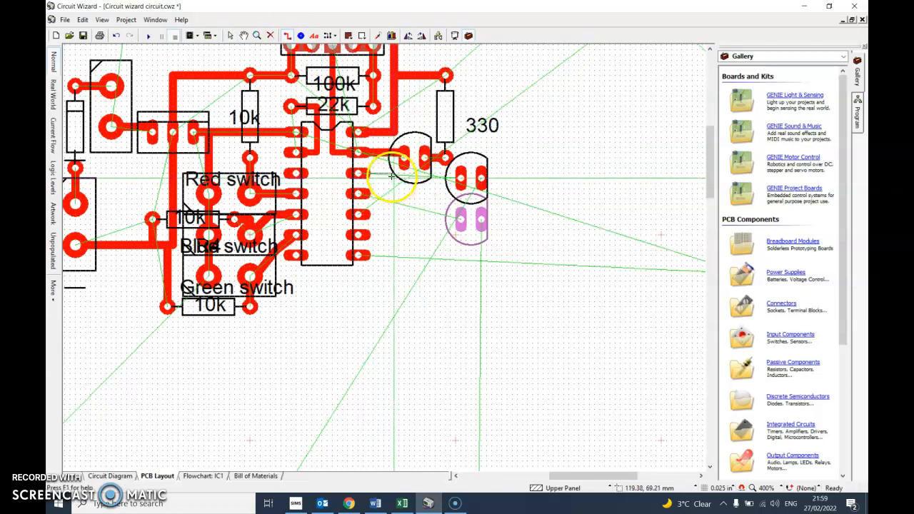
pyautogui.click(392, 176)
pyautogui.click(403, 184)
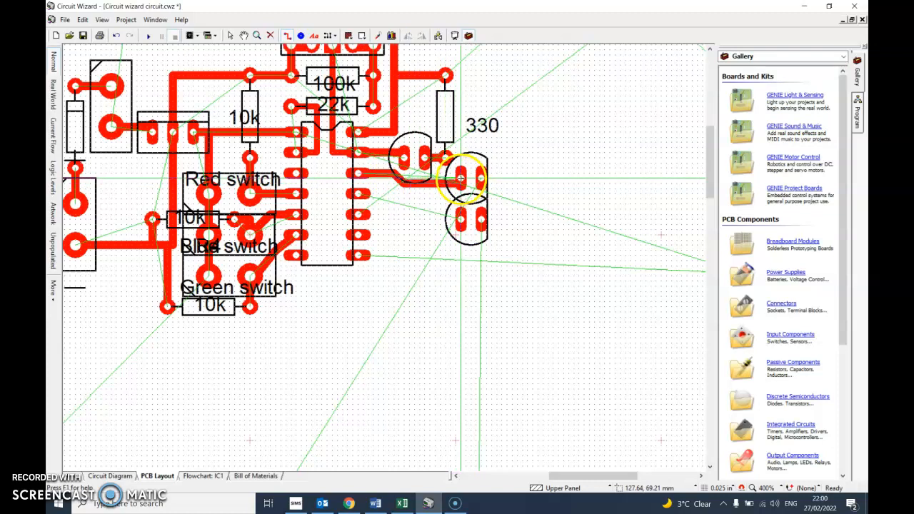
pyautogui.click(359, 195)
pyautogui.click(406, 206)
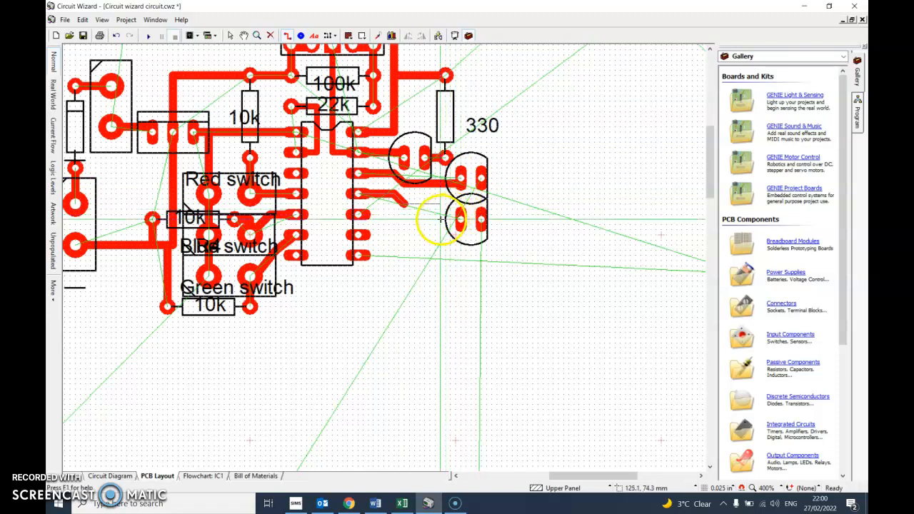
pyautogui.click(460, 220)
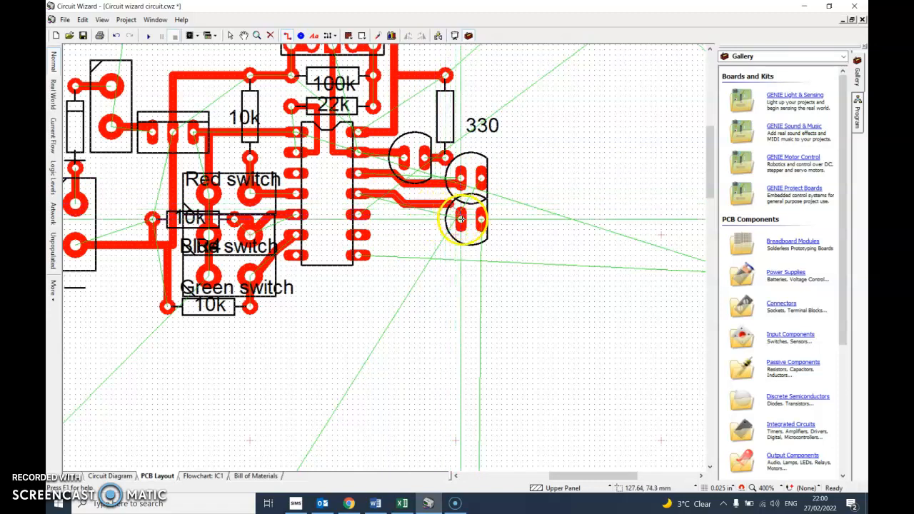
pyautogui.click(461, 219)
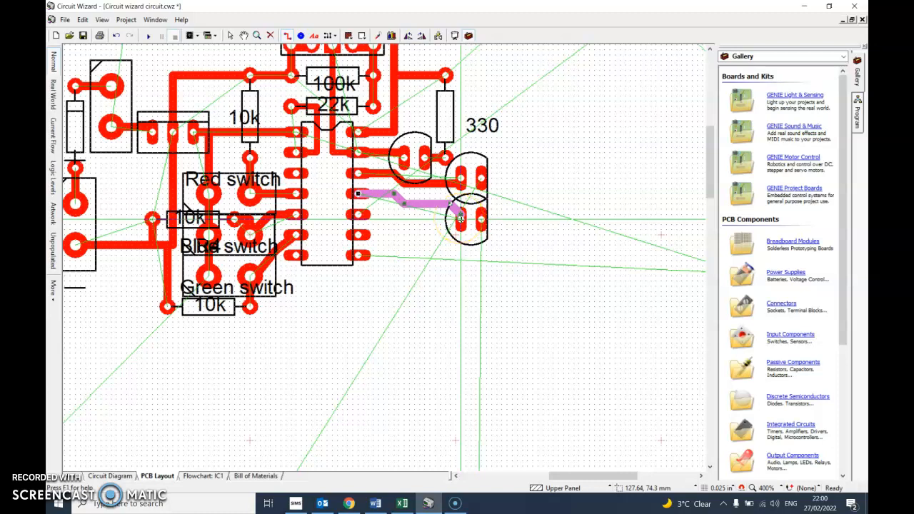
pyautogui.scroll(-2, 460, 219)
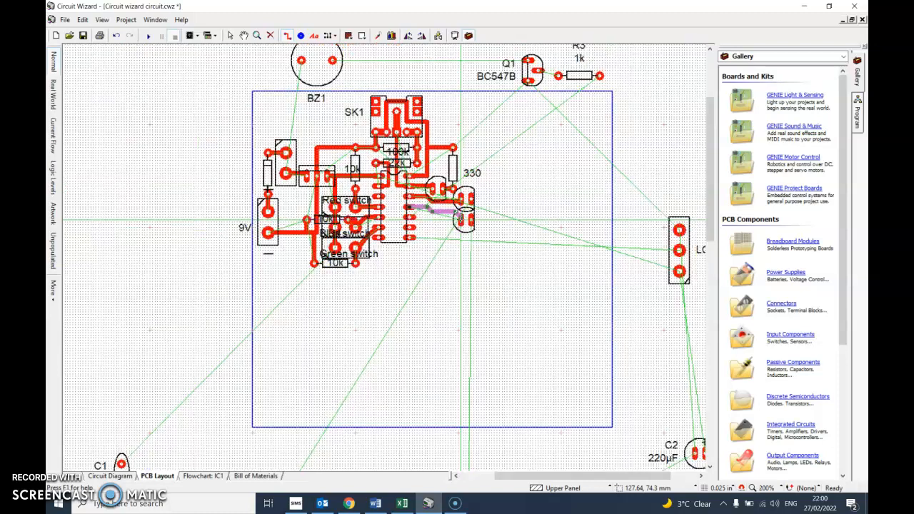
pyautogui.click(230, 35)
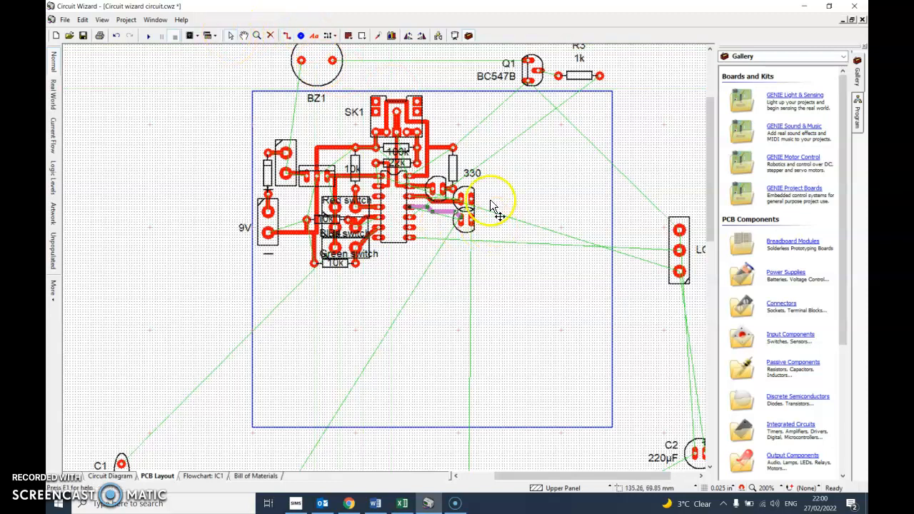
# Bring resistors R7 and R6 onto the board to the right of R8, leaving a wide gap between R7 and R6
pyautogui.scroll(1, 461, 184)
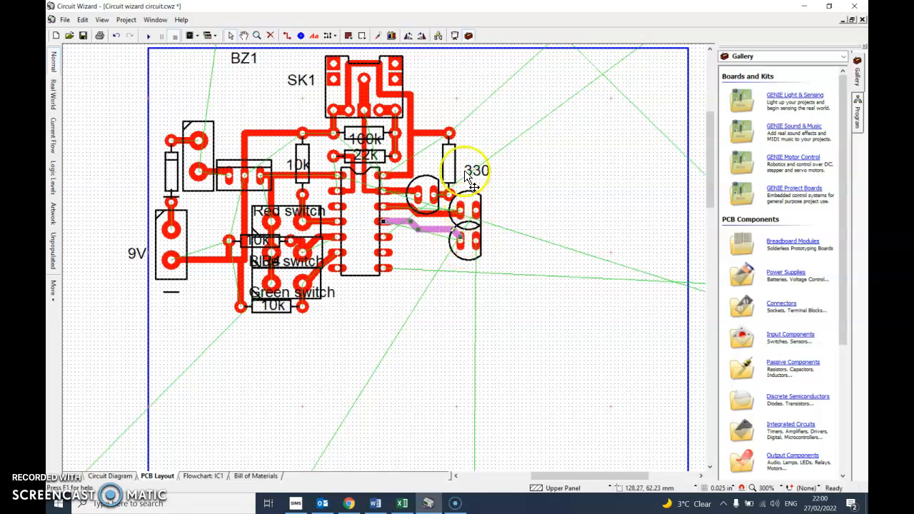
pyautogui.scroll(-2, 458, 264)
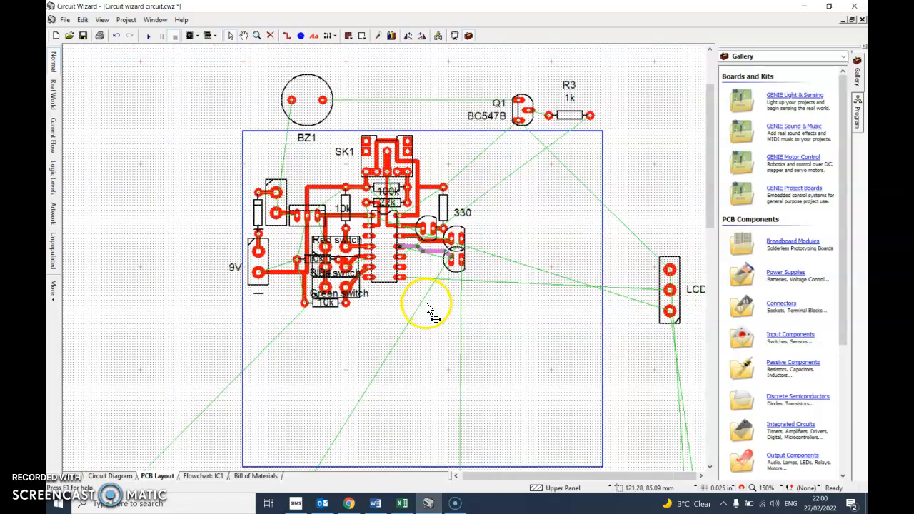
pyautogui.moveTo(326, 373); pyautogui.dragTo(431, 181)
pyautogui.moveTo(435, 368); pyautogui.dragTo(445, 176)
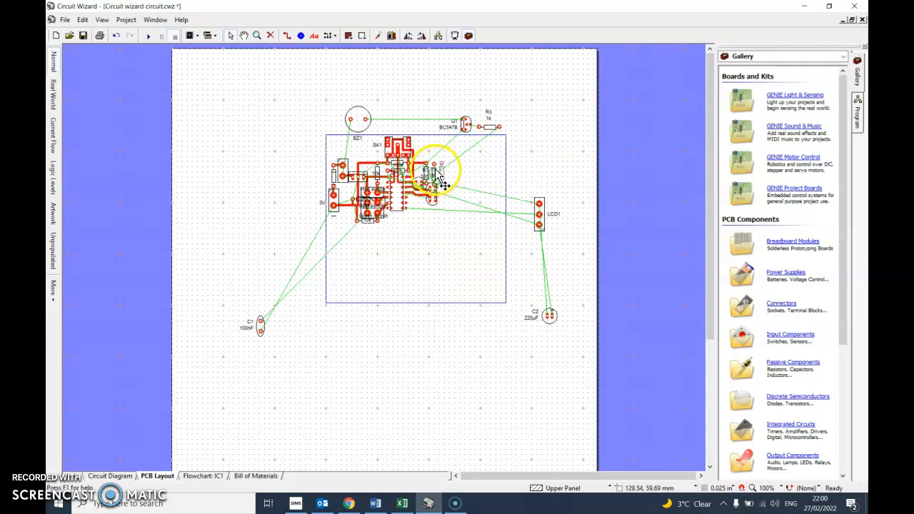
pyautogui.scroll(3, 444, 177)
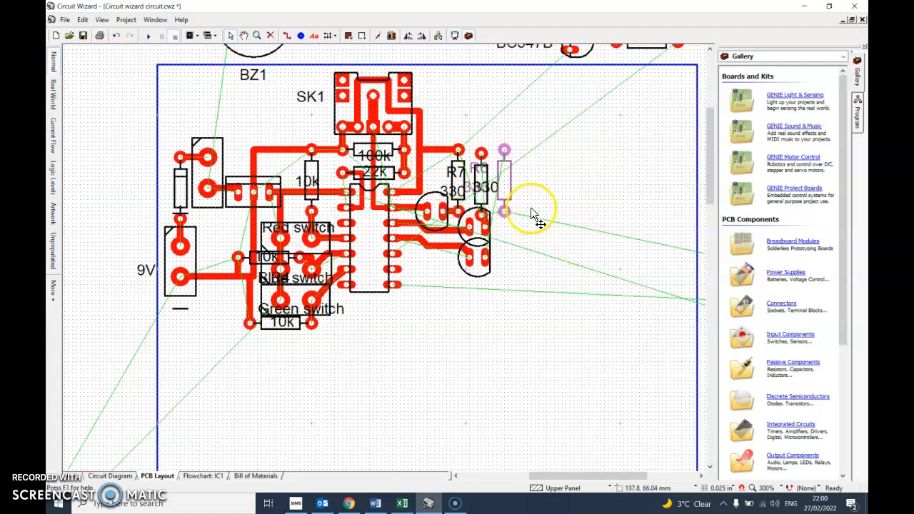
pyautogui.moveTo(513, 188); pyautogui.dragTo(569, 188)
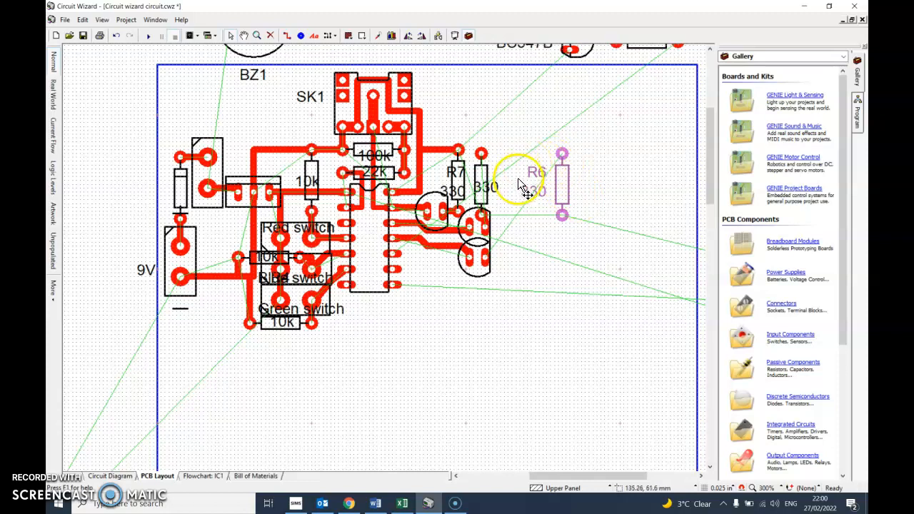
# Rotate R7 by half a turn and place it close beside R8, level with it and above the blue LED
pyautogui.moveTo(480, 180); pyautogui.dragTo(502, 153)
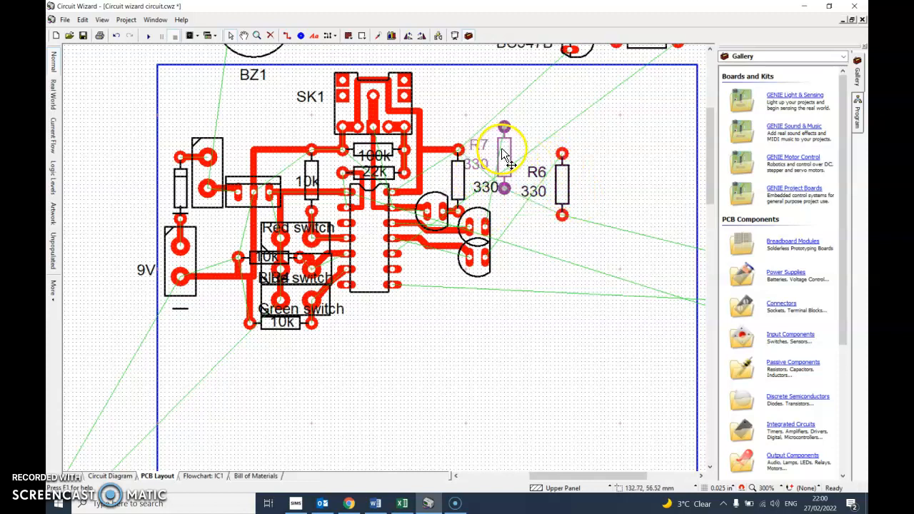
pyautogui.click(408, 38)
pyautogui.click(408, 37)
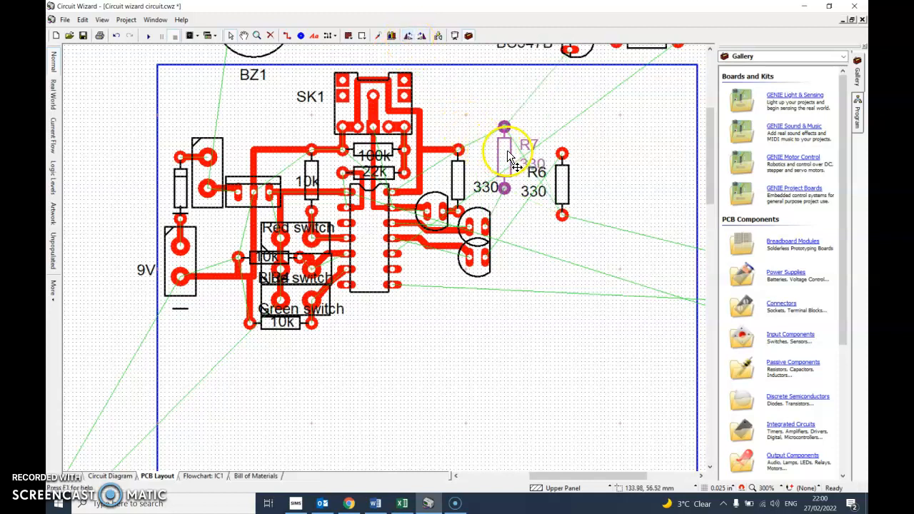
pyautogui.moveTo(510, 159)
pyautogui.mouseDown()
pyautogui.moveTo(496, 152)
pyautogui.moveTo(487, 174)
pyautogui.mouseUp()
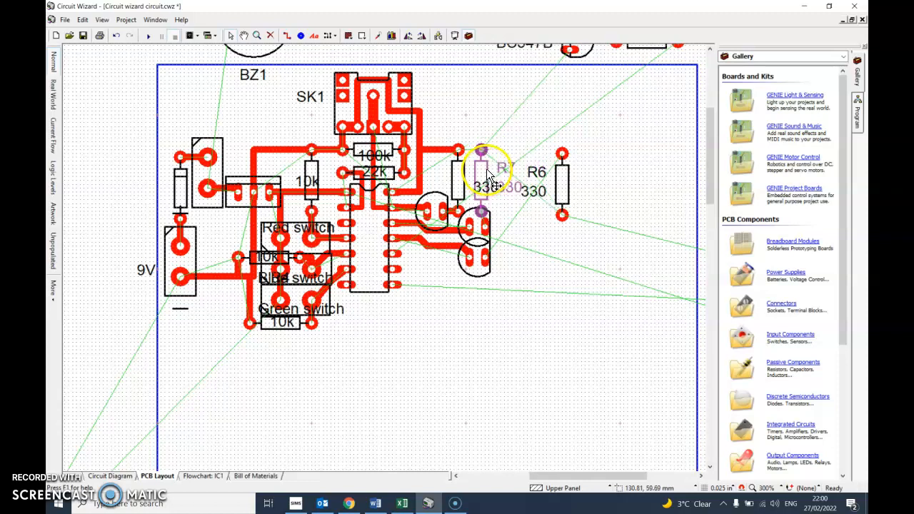
# Route tracks joining R7's upper pad to R8's upper pad and R7's lower pad to the blue LED's right pad
pyautogui.click(287, 35)
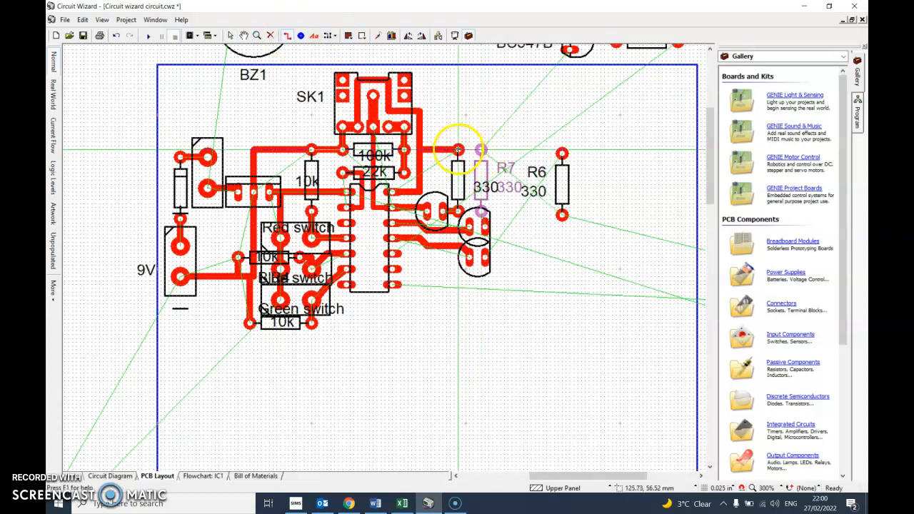
pyautogui.scroll(5, 480, 225)
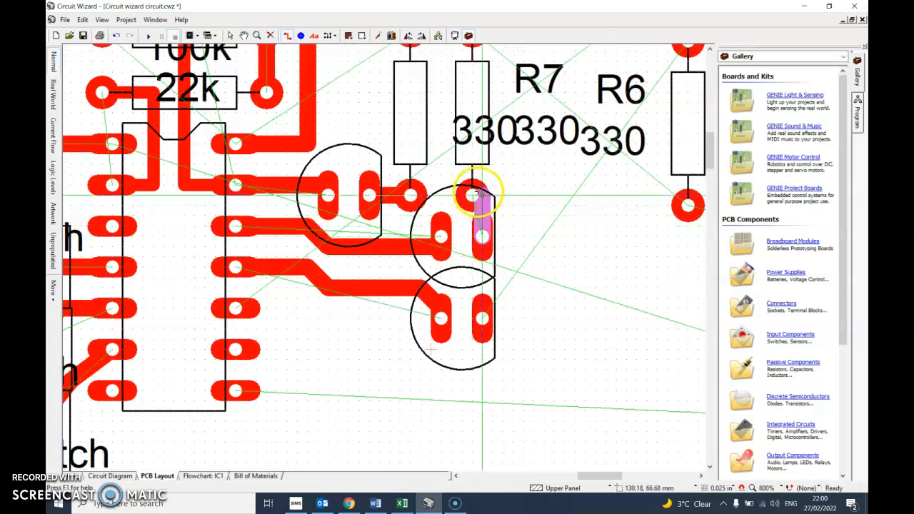
pyautogui.scroll(-3, 478, 195)
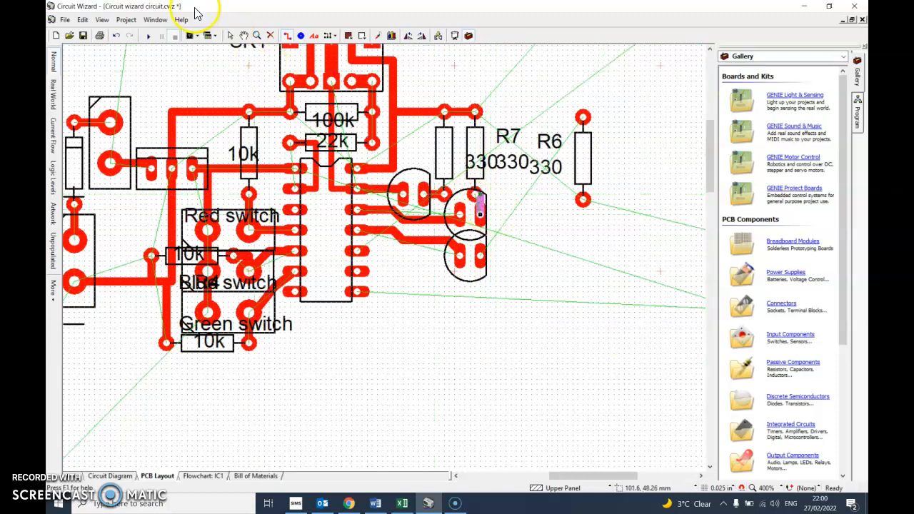
pyautogui.click(232, 41)
# Delete R7's 330 value text and its R7 label
pyautogui.click(512, 163)
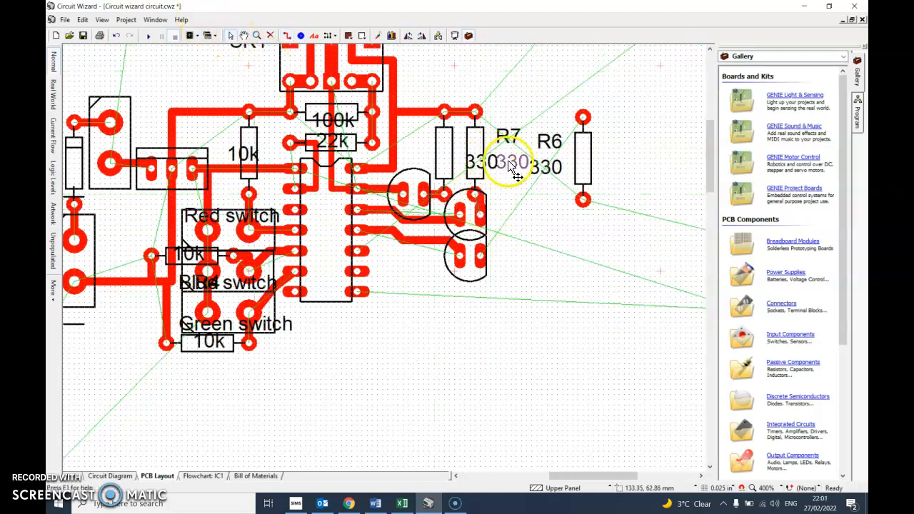
pyautogui.press('Delete')
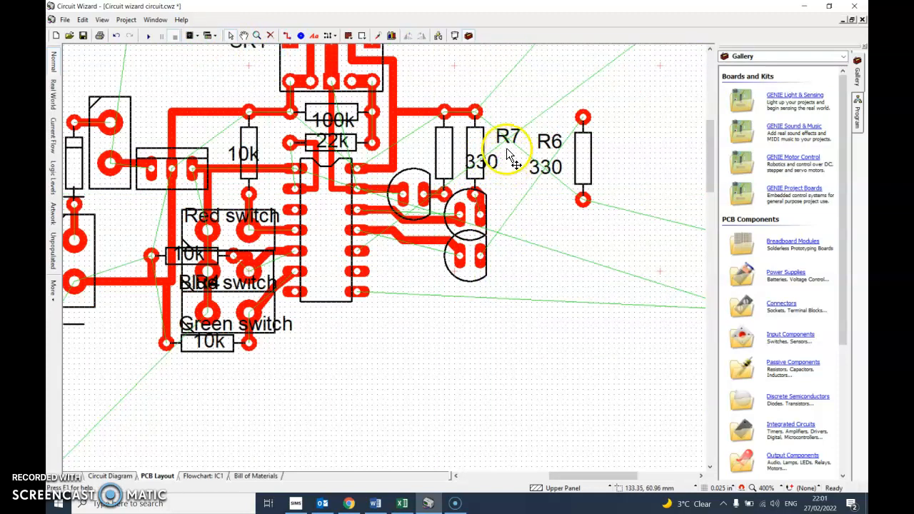
pyautogui.click(510, 134)
pyautogui.press('Delete')
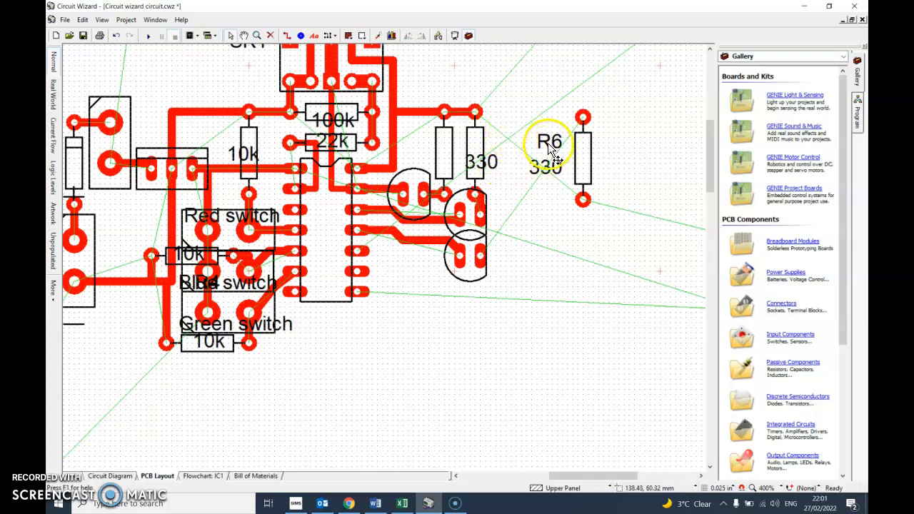
# Rotate R6 by half a turn, place it close beside R7 and level with it, and delete its 330 value text
pyautogui.click(584, 171)
pyautogui.click(408, 37)
pyautogui.click(408, 37)
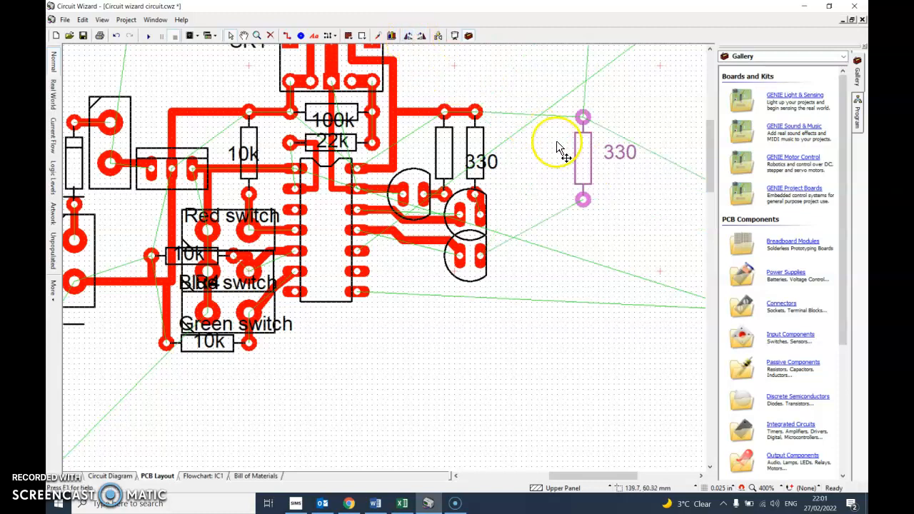
pyautogui.moveTo(579, 149); pyautogui.dragTo(504, 145)
pyautogui.click(539, 145)
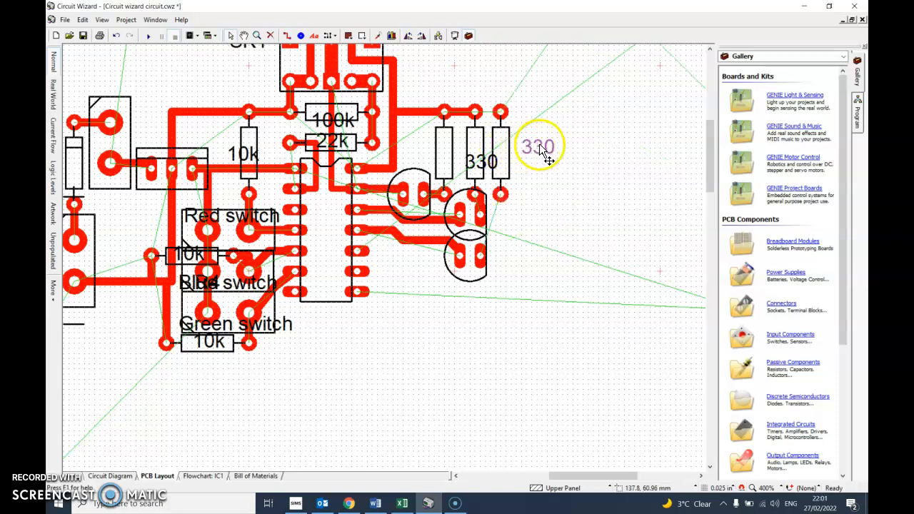
pyautogui.press('Delete')
# Route tracks joining the green LED's right pad to R6's lower pad and R6's upper pad to R7's upper pad
pyautogui.click(287, 35)
pyautogui.click(482, 255)
pyautogui.click(499, 255)
pyautogui.click(500, 193)
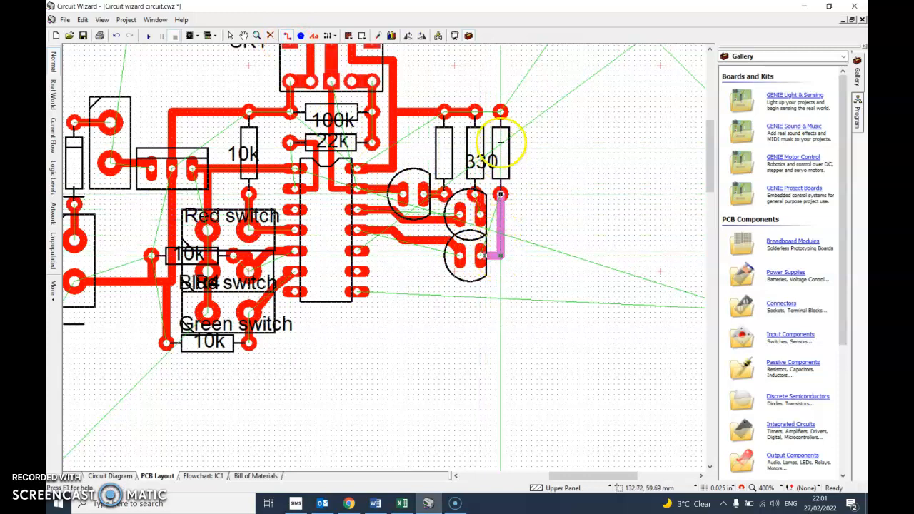
pyautogui.click(475, 111)
pyautogui.scroll(-2, 475, 112)
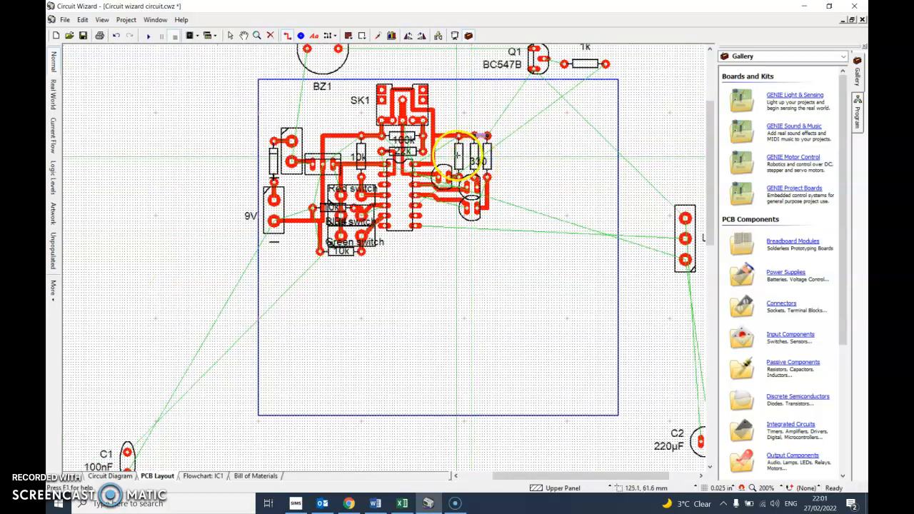
pyautogui.click(230, 38)
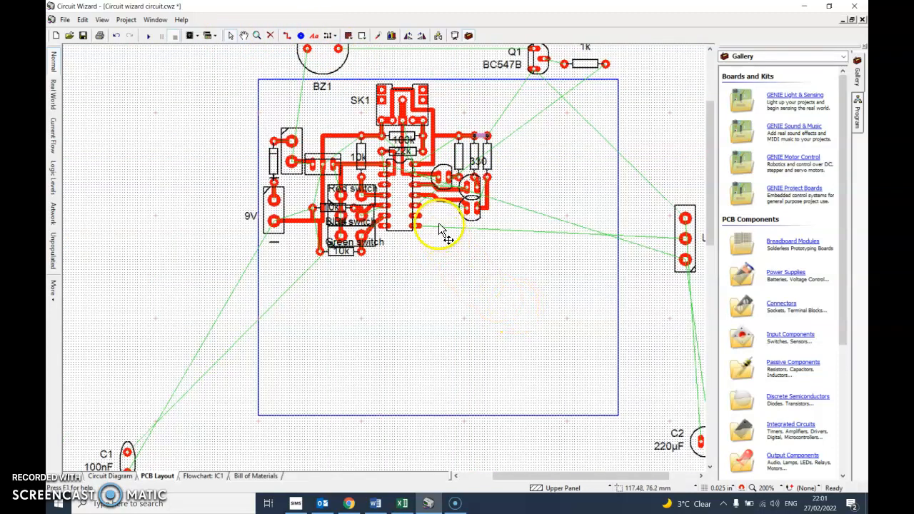
# Consult the circuit diagram, then bring R3 onto the PCB, rotated by half a turn, beside the IC's lower right-hand pads
pyautogui.scroll(1, 419, 203)
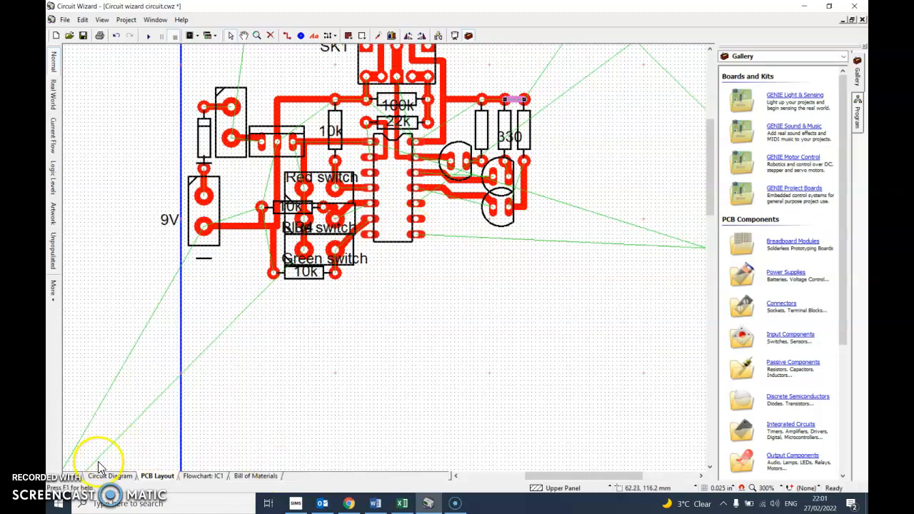
pyautogui.click(122, 476)
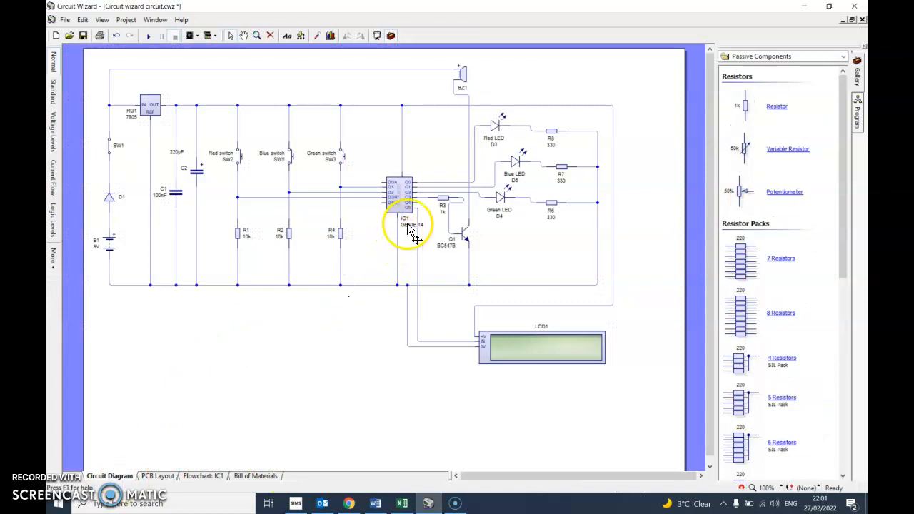
pyautogui.moveTo(441, 198)
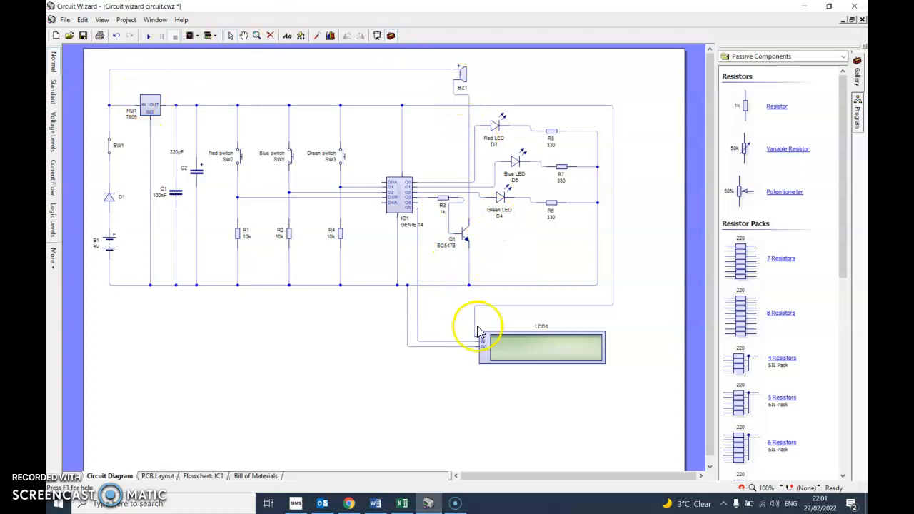
pyautogui.click(159, 476)
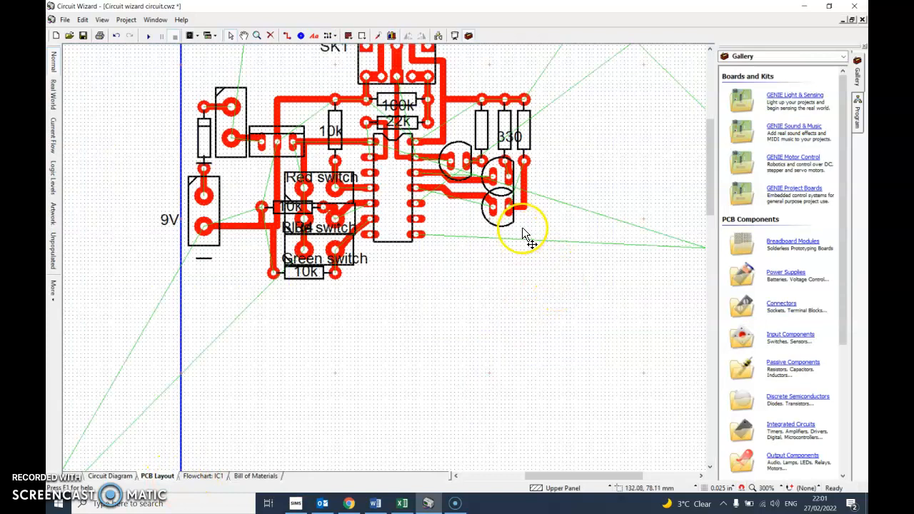
pyautogui.scroll(-2, 554, 200)
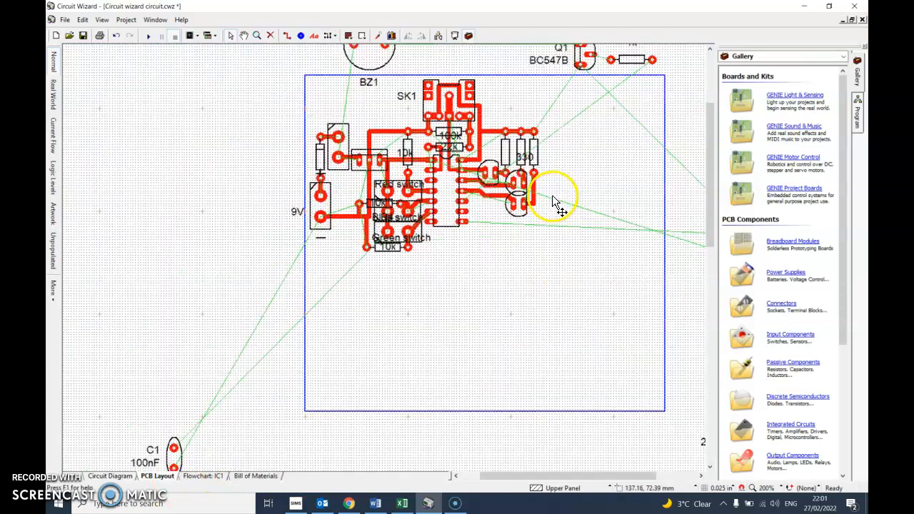
pyautogui.moveTo(543, 127); pyautogui.dragTo(434, 242)
pyautogui.scroll(2, 435, 242)
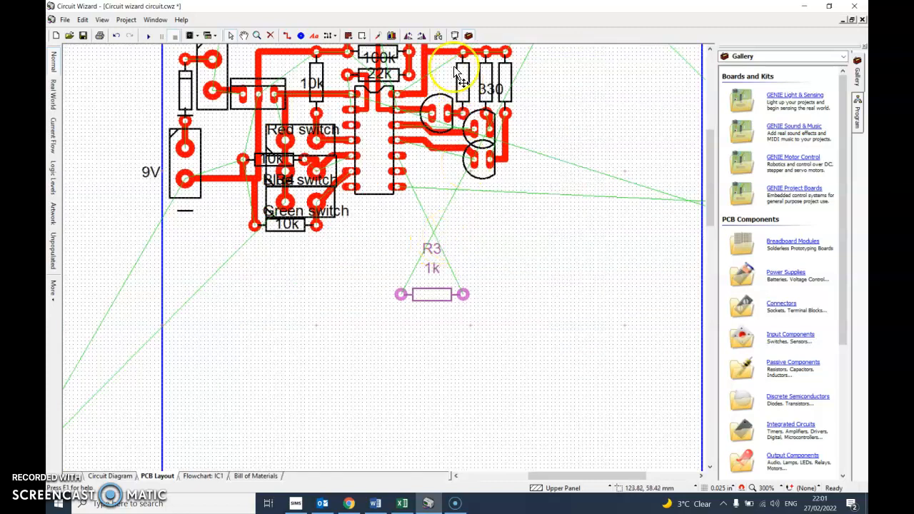
pyautogui.click(422, 37)
pyautogui.click(421, 37)
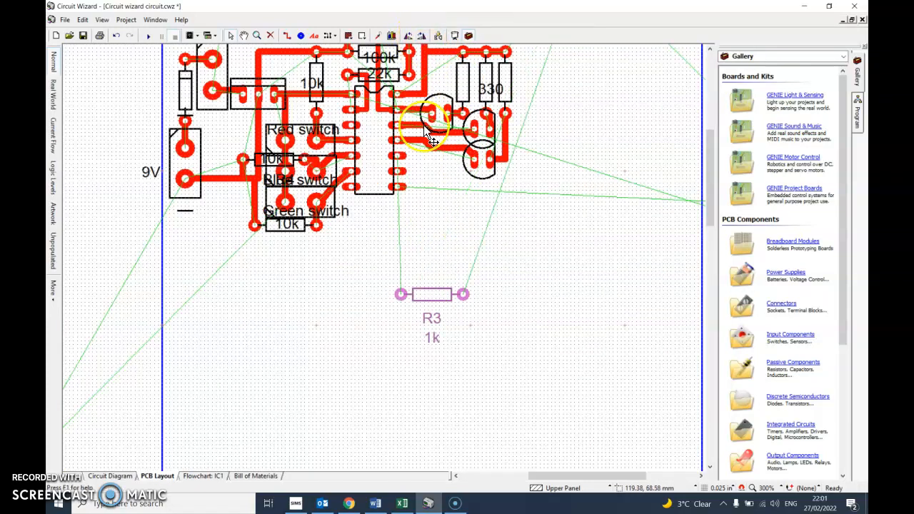
pyautogui.moveTo(434, 297); pyautogui.dragTo(449, 178)
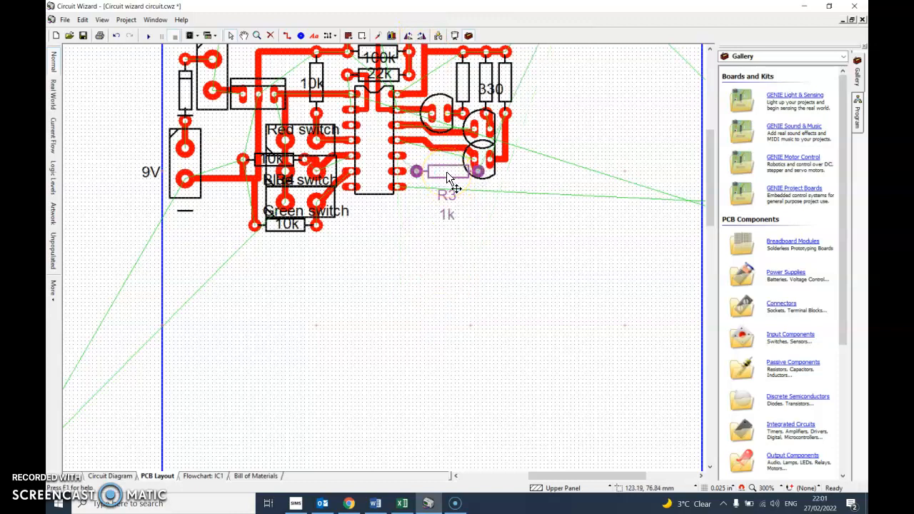
# Rotate R3 by a quarter turn so it stands vertical and place it directly below the IC
pyautogui.click(459, 193)
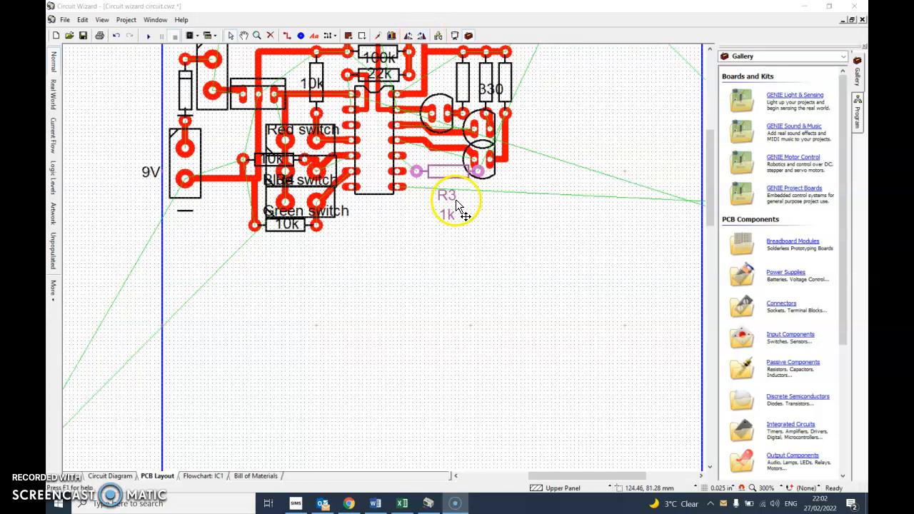
pyautogui.click(467, 230)
pyautogui.click(438, 170)
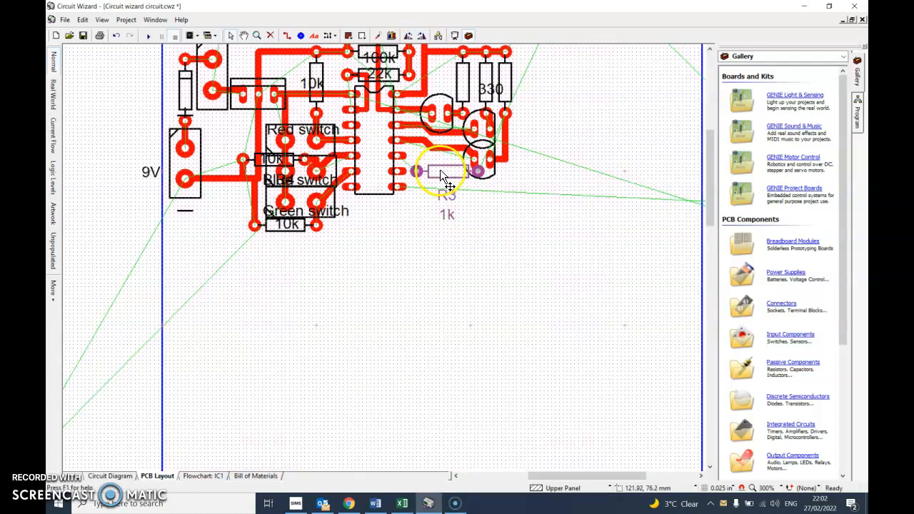
pyautogui.hotkey('ctrl', 'r')
pyautogui.moveTo(446, 173); pyautogui.dragTo(424, 194)
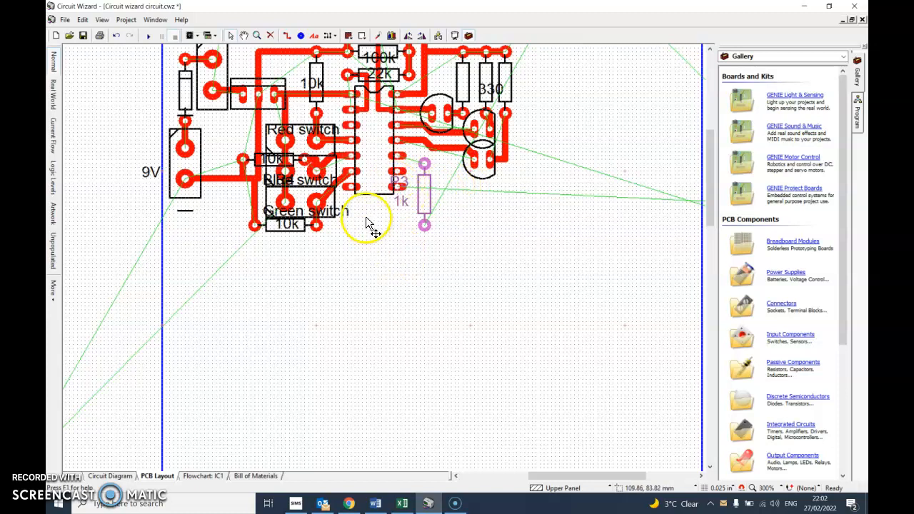
pyautogui.moveTo(350, 188)
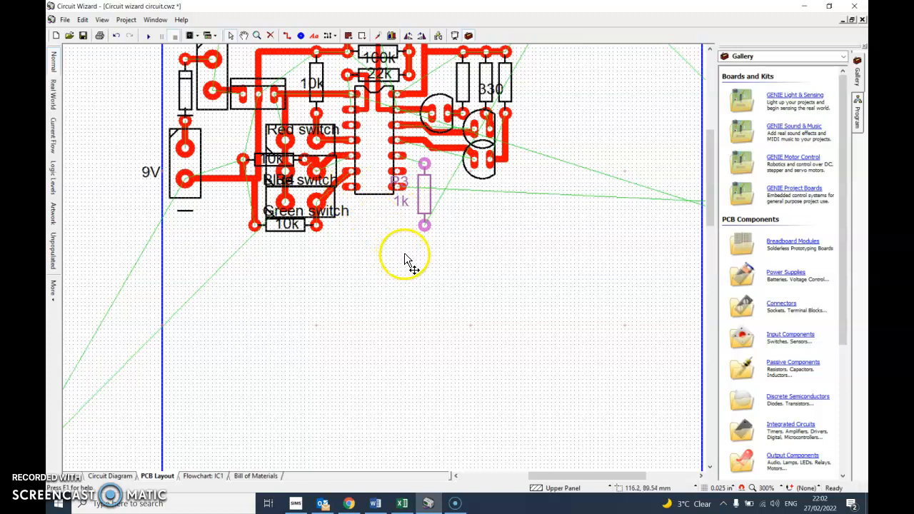
pyautogui.moveTo(405, 259)
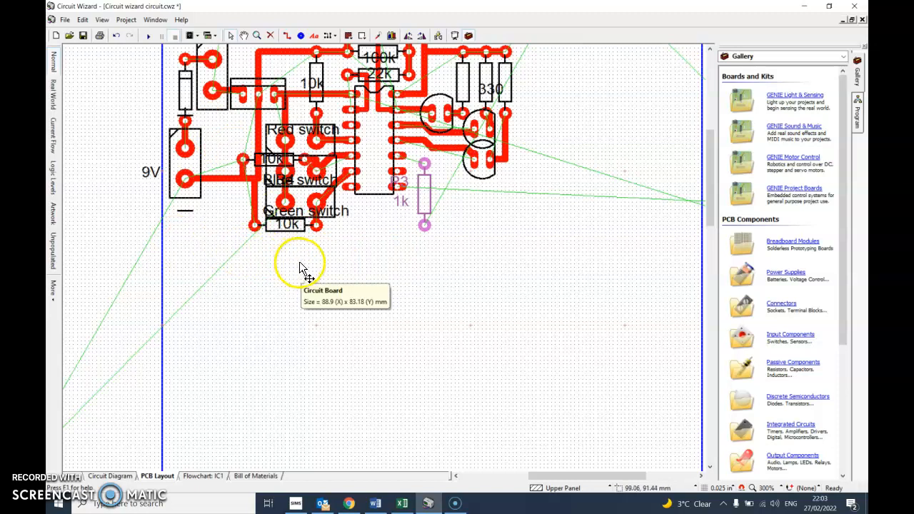
pyautogui.moveTo(426, 206); pyautogui.dragTo(373, 244)
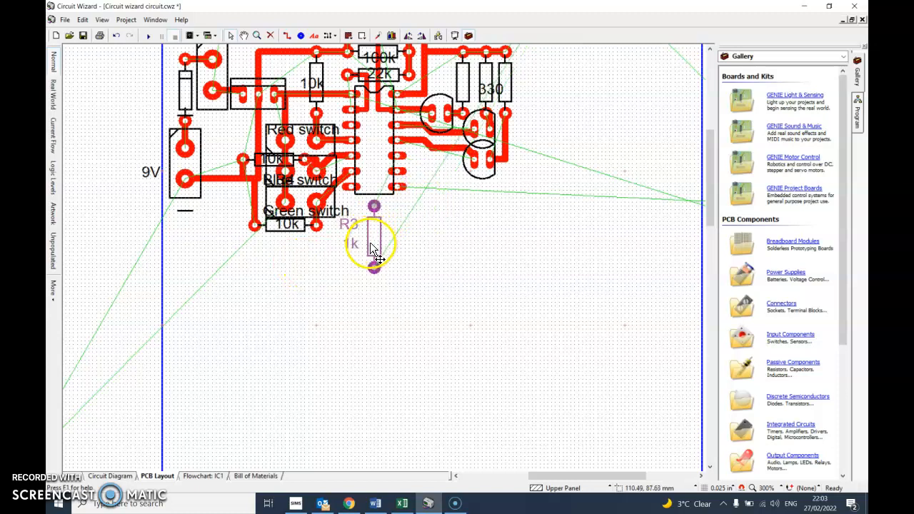
# Route a track from R3's upper pad up beneath the IC and across to the fifth pad on the IC's right side
pyautogui.click(398, 165)
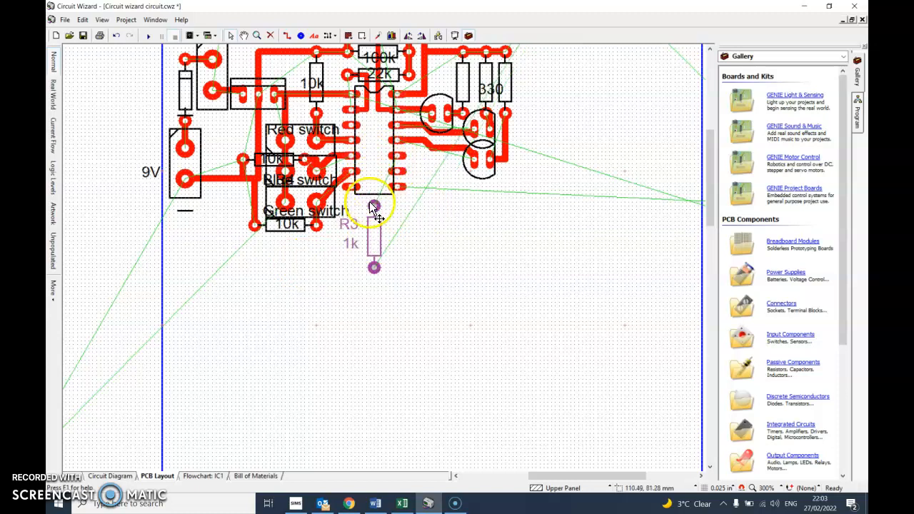
pyautogui.click(285, 36)
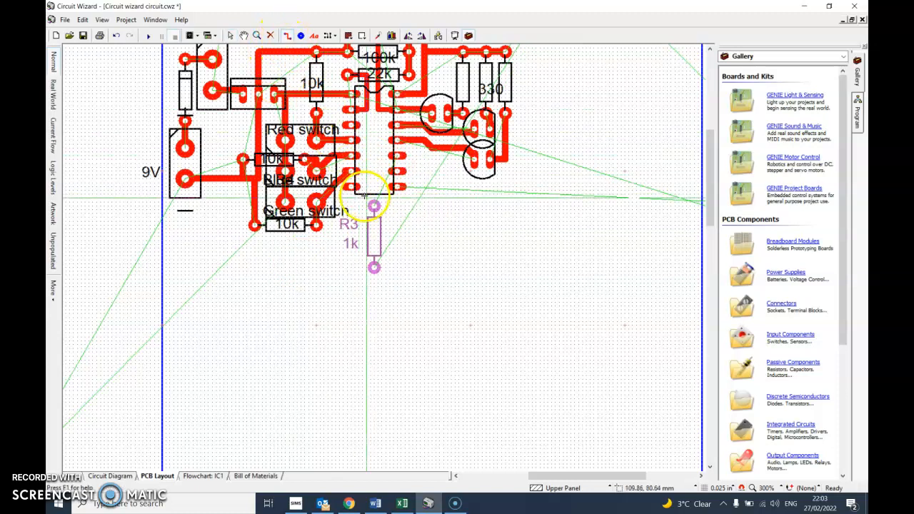
pyautogui.click(376, 156)
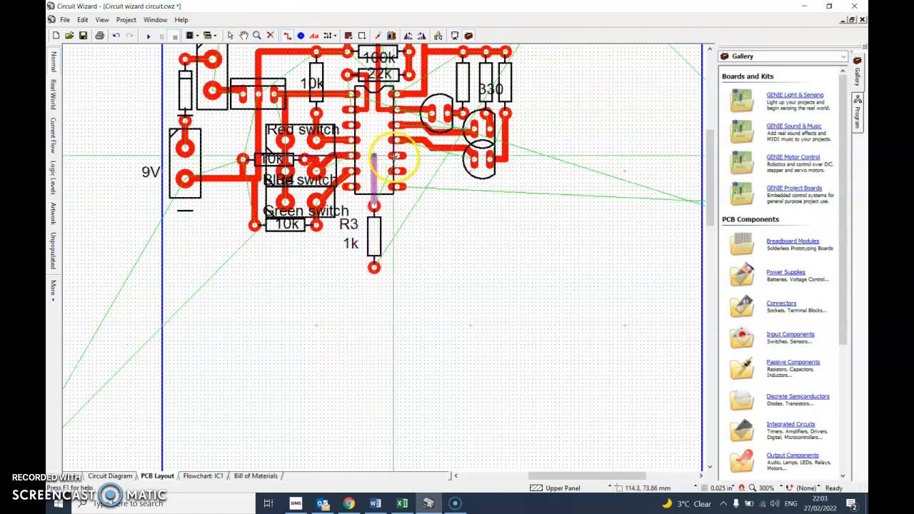
pyautogui.click(397, 156)
pyautogui.click(230, 35)
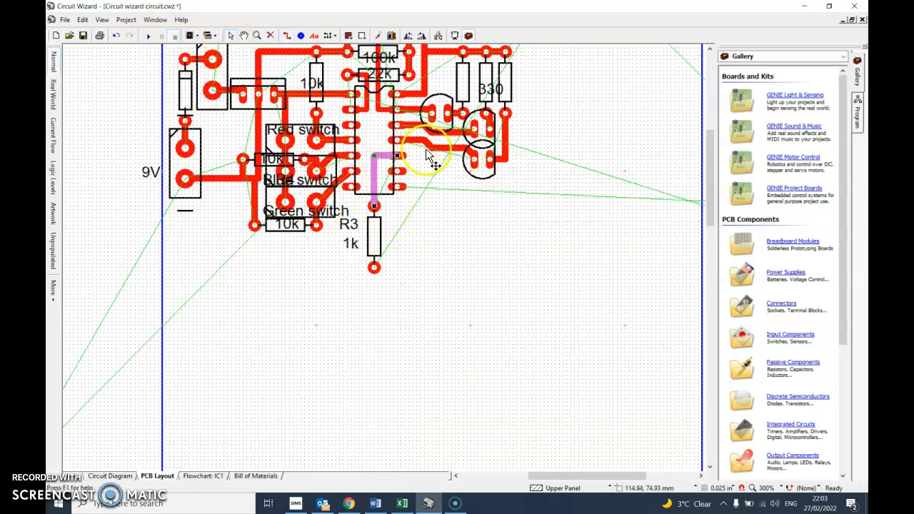
# Bring transistor Q1 onto the board and place it just left of R3's lower pad, below the bottom 10k resistor
pyautogui.scroll(-2, 427, 156)
pyautogui.moveTo(509, 75); pyautogui.dragTo(392, 251)
pyautogui.scroll(2, 391, 250)
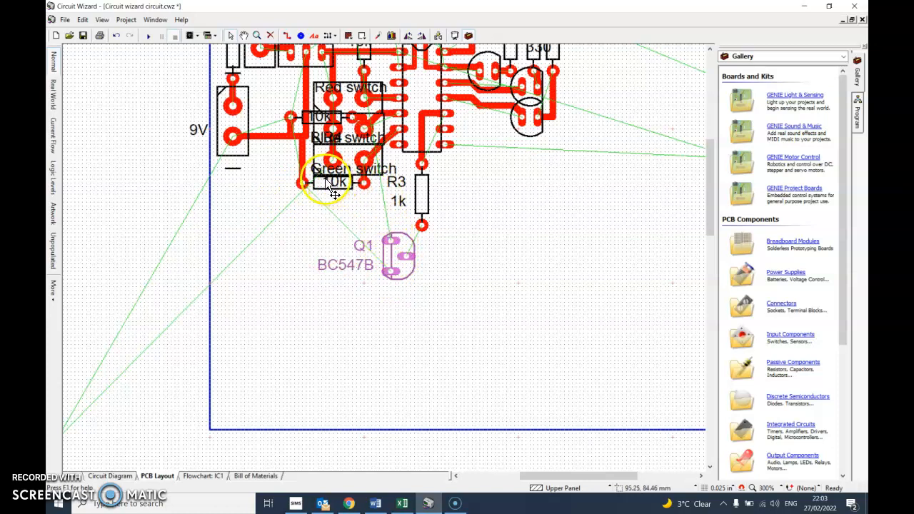
pyautogui.moveTo(402, 254); pyautogui.dragTo(397, 218)
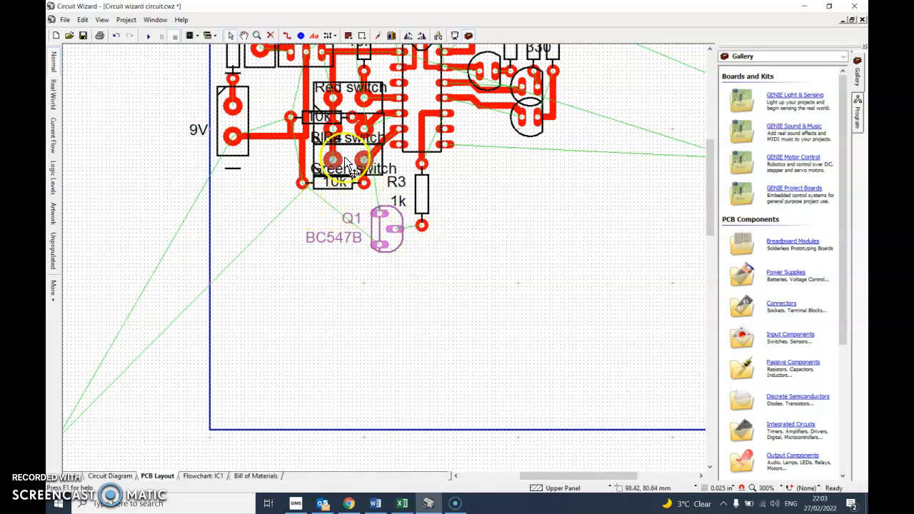
# Bring buzzer BZ1 onto the board, rotate it by a quarter turn and place it between the 9V connector and the switches
pyautogui.moveTo(712, 188); pyautogui.dragTo(685, 157)
pyautogui.moveTo(314, 72); pyautogui.dragTo(286, 428)
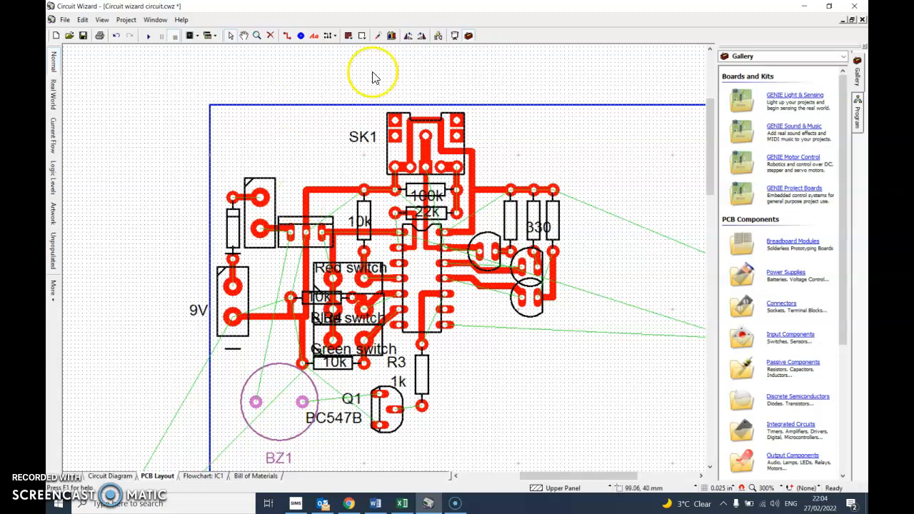
pyautogui.click(422, 37)
pyautogui.moveTo(293, 414); pyautogui.dragTo(287, 324)
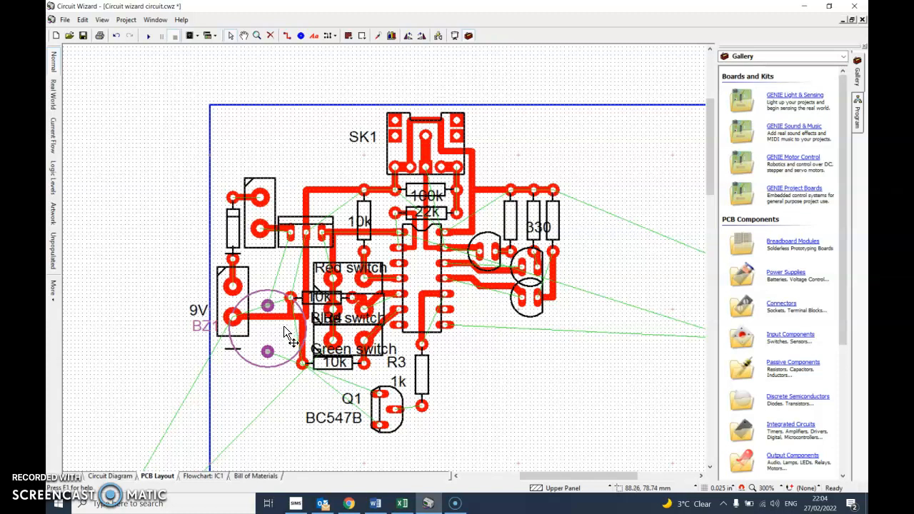
pyautogui.click(292, 234)
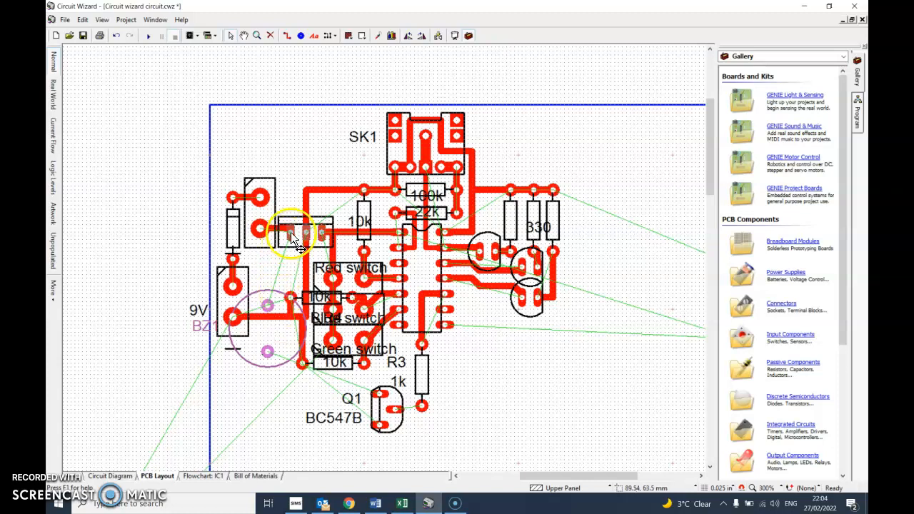
pyautogui.moveTo(291, 234); pyautogui.dragTo(281, 234)
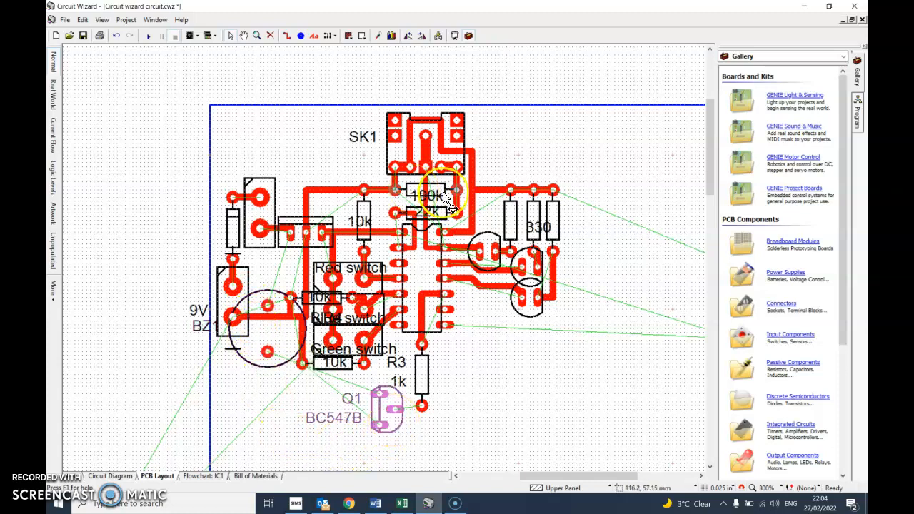
# Move Q1 further left beneath the bottom 10k resistor and rotate it until its middle pad points up
pyautogui.click(422, 40)
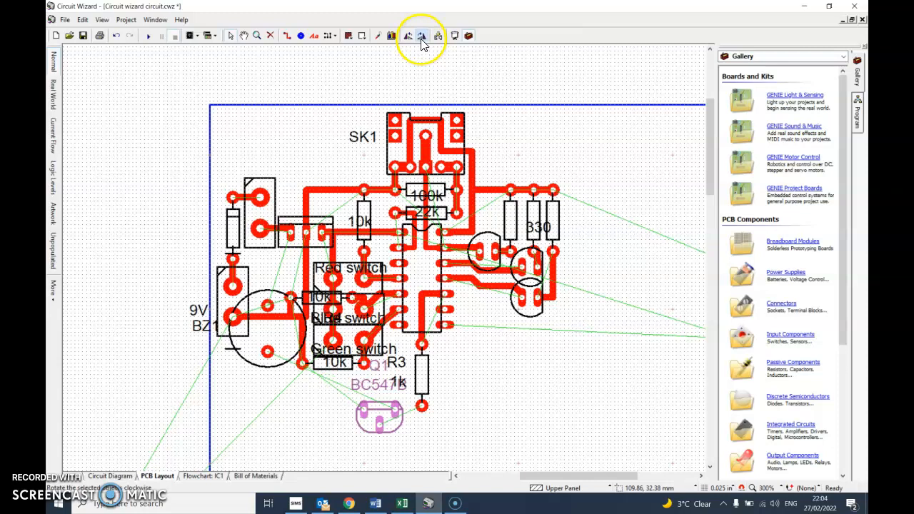
pyautogui.moveTo(376, 414); pyautogui.dragTo(341, 418)
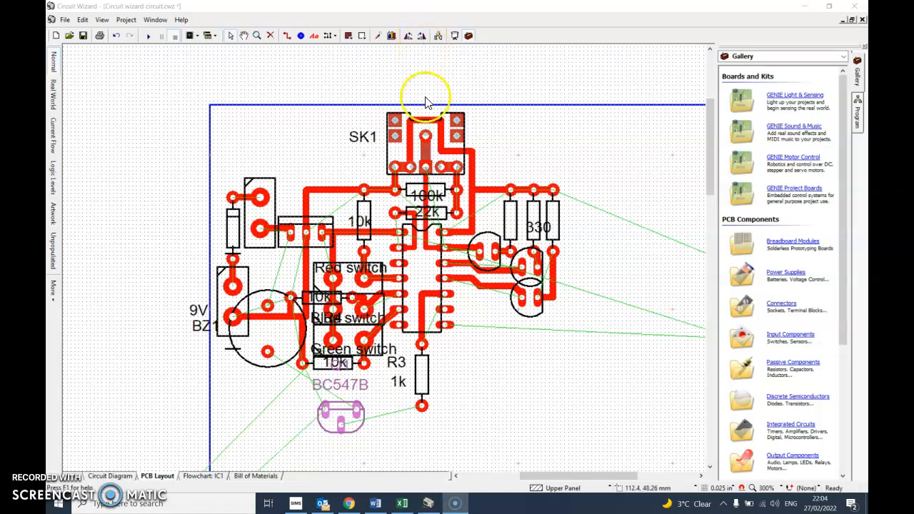
pyautogui.moveTo(372, 422); pyautogui.dragTo(353, 427)
pyautogui.hotkey('ctrl', 'r')
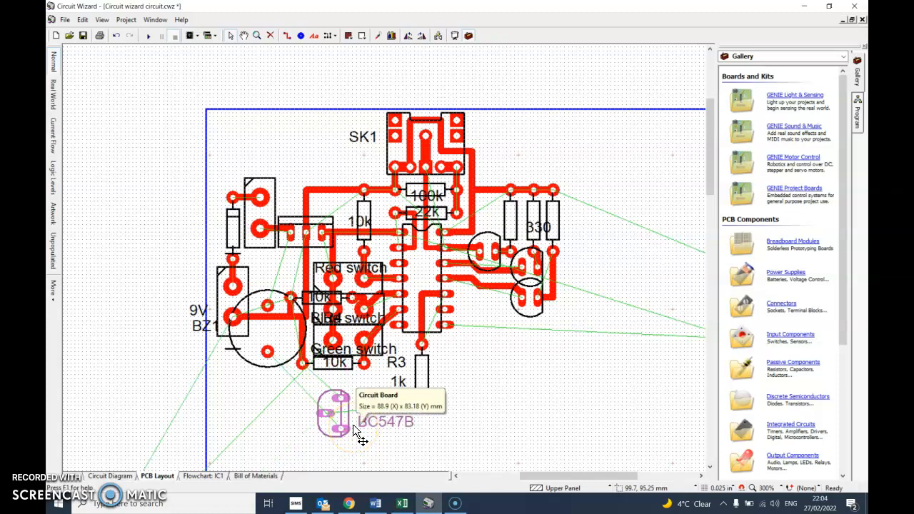
pyautogui.hotkey('ctrl', 'r')
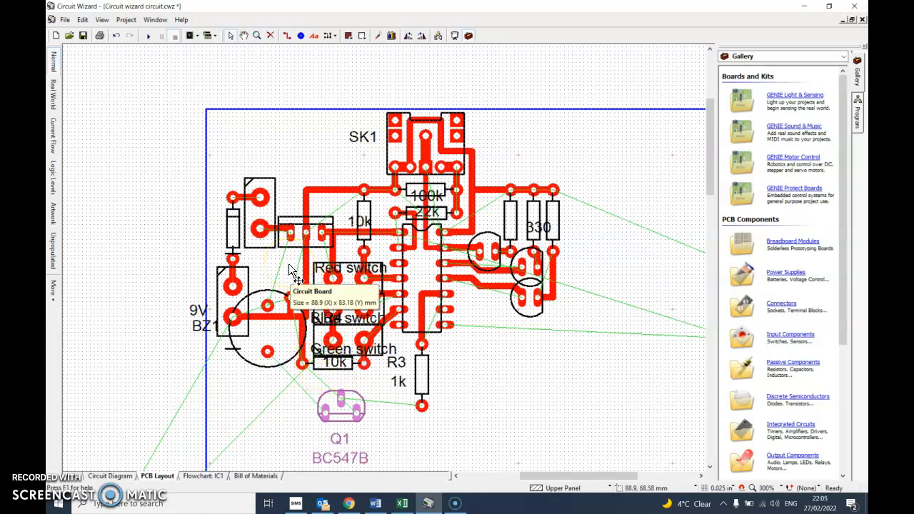
# Move the three-pad component and the two-pad terminal beside it slightly up, and reattach the track between them
pyautogui.click(312, 236)
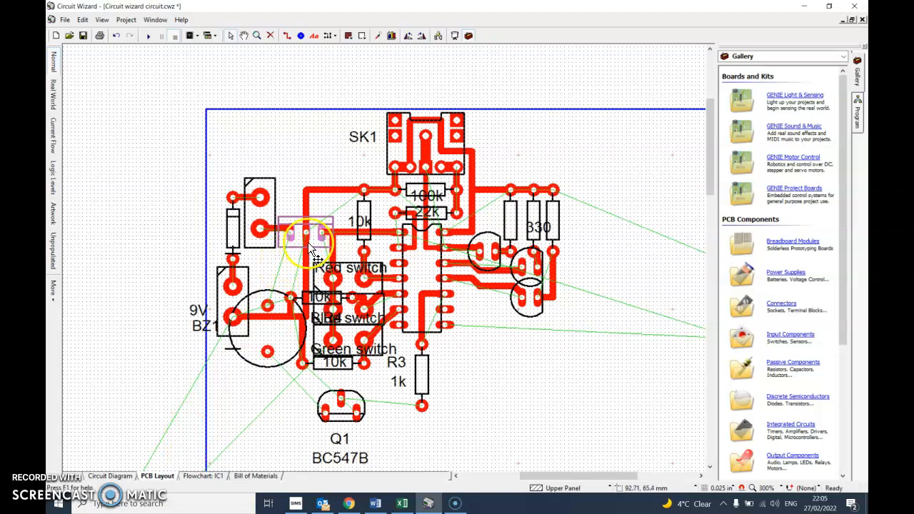
pyautogui.moveTo(314, 238); pyautogui.dragTo(314, 216)
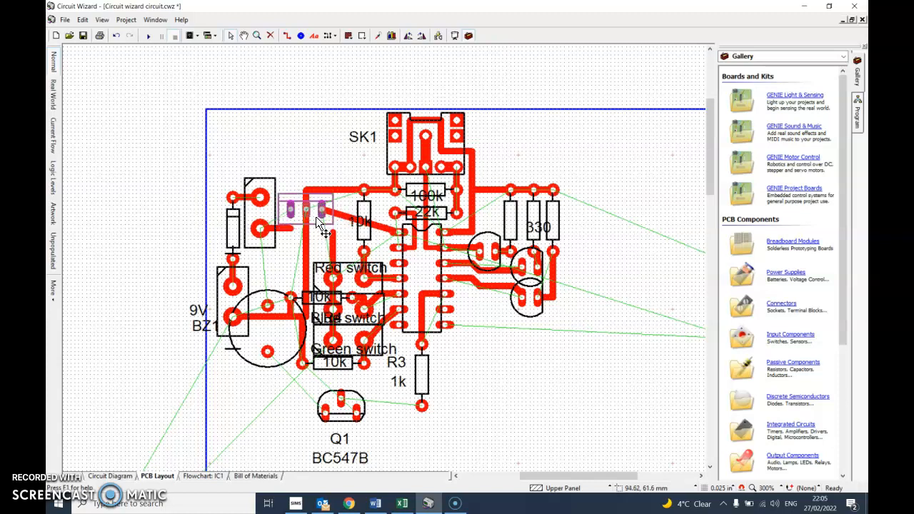
pyautogui.click(258, 212)
pyautogui.moveTo(270, 210); pyautogui.dragTo(272, 194)
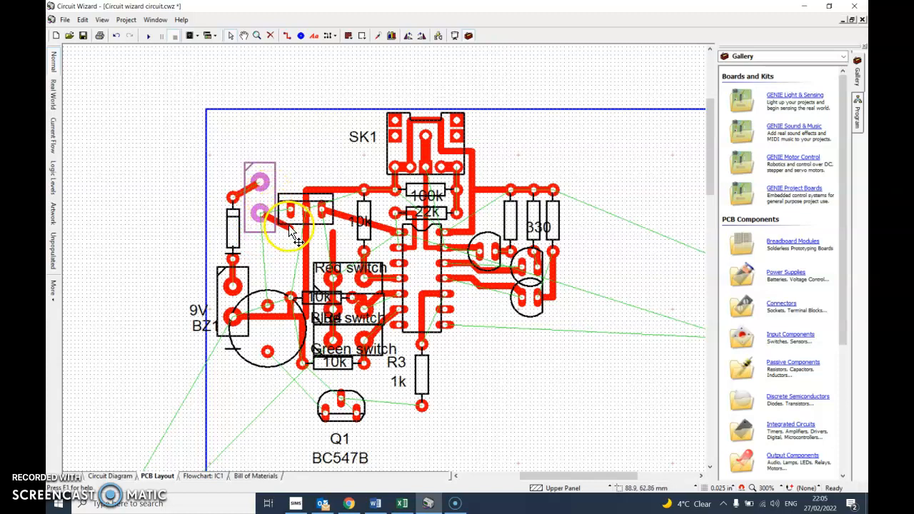
pyautogui.click(288, 229)
pyautogui.moveTo(291, 228); pyautogui.dragTo(289, 210)
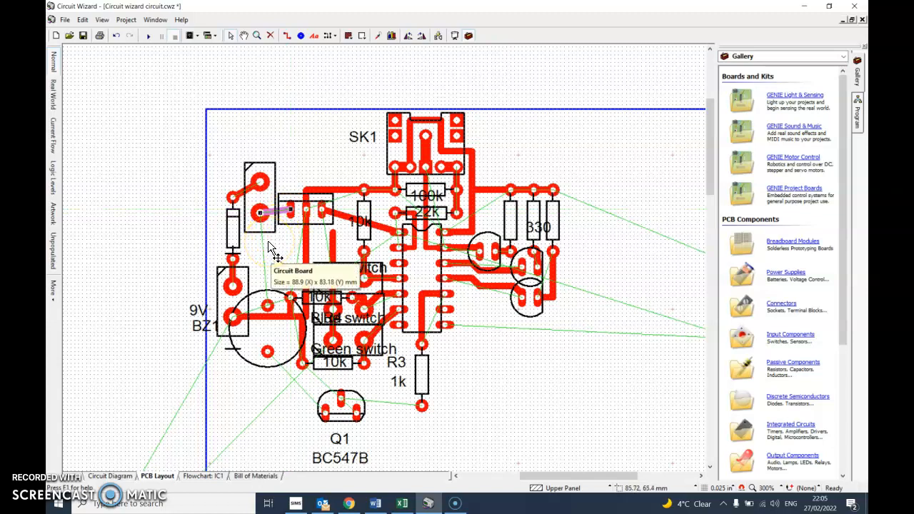
# Move the diode and the 9V connector slightly up the board to follow the raised terminal
pyautogui.moveTo(232, 239); pyautogui.dragTo(233, 212)
pyautogui.click(254, 352)
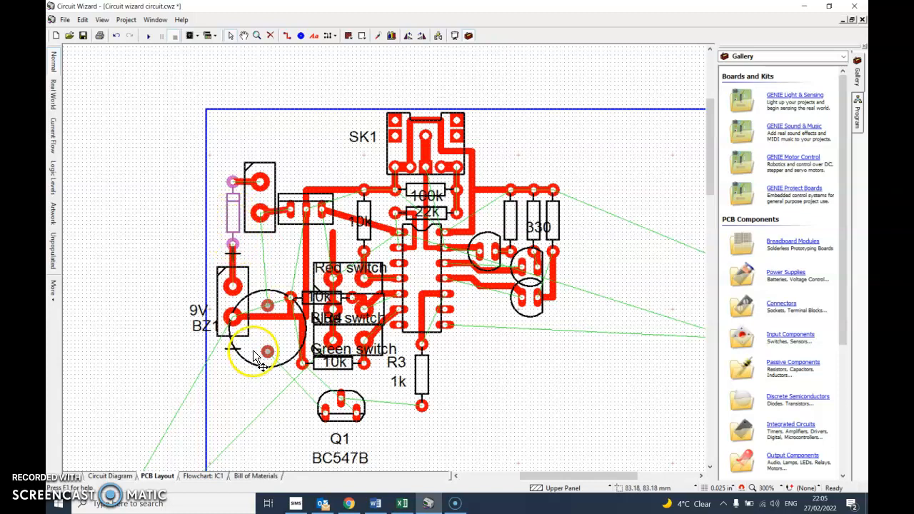
pyautogui.click(233, 299)
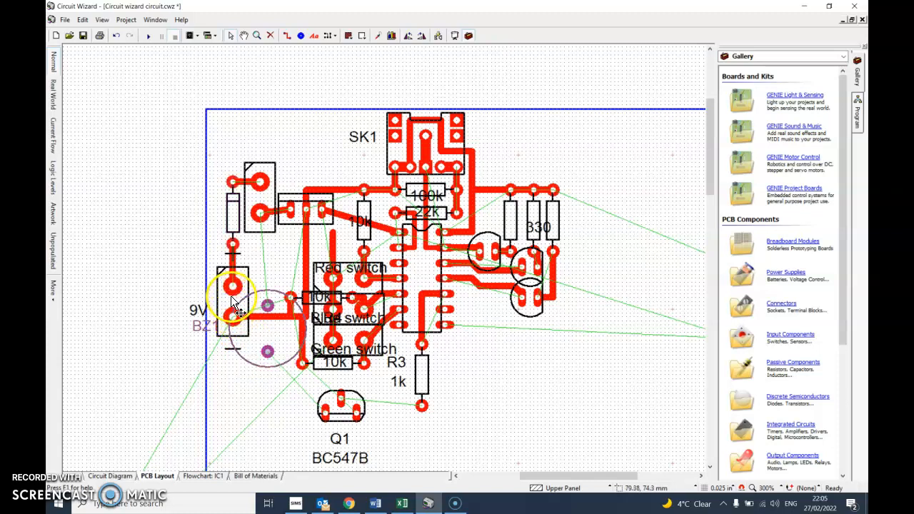
pyautogui.click(230, 297)
pyautogui.moveTo(231, 304)
pyautogui.mouseDown()
pyautogui.moveTo(230, 264)
pyautogui.moveTo(231, 288)
pyautogui.mouseUp()
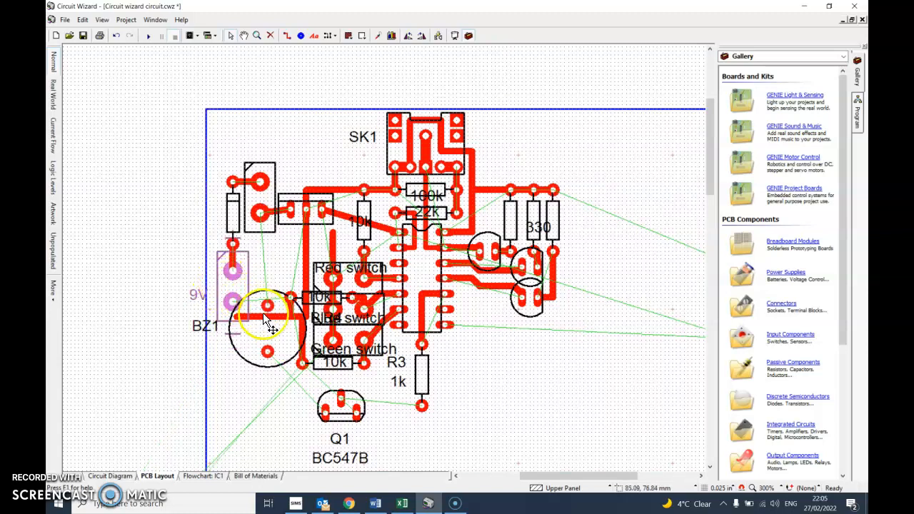
# Nudge buzzer BZ1 upward and reattach the loose track end to the 9V connector's lower pad
pyautogui.click(267, 322)
pyautogui.moveTo(266, 324); pyautogui.dragTo(263, 315)
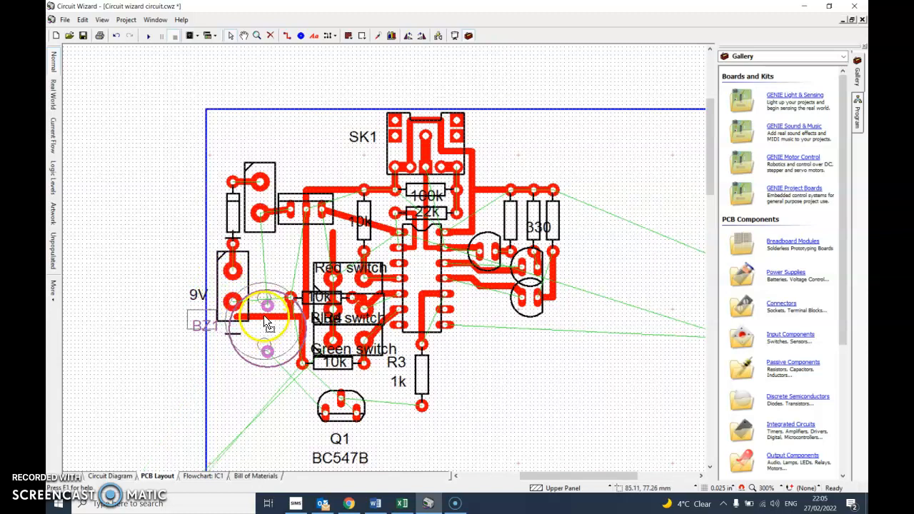
pyautogui.click(264, 315)
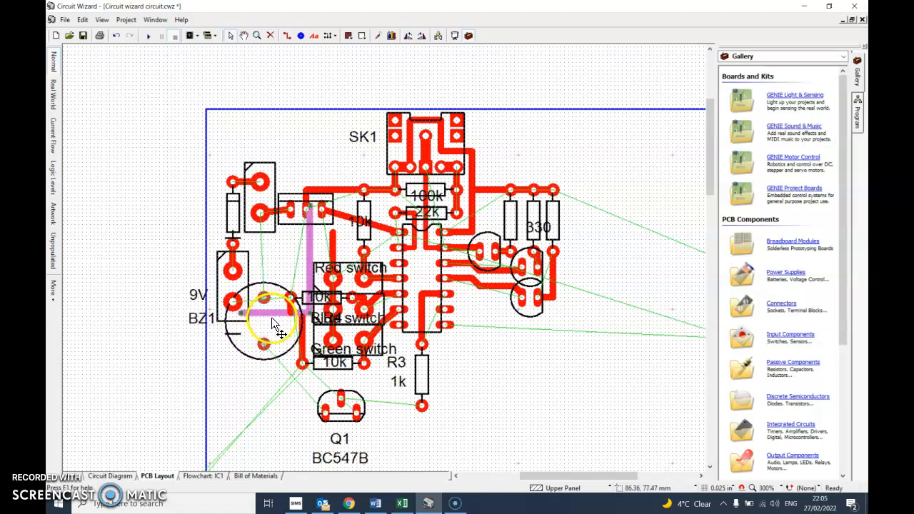
pyautogui.hotkey('ctrl', 'z')
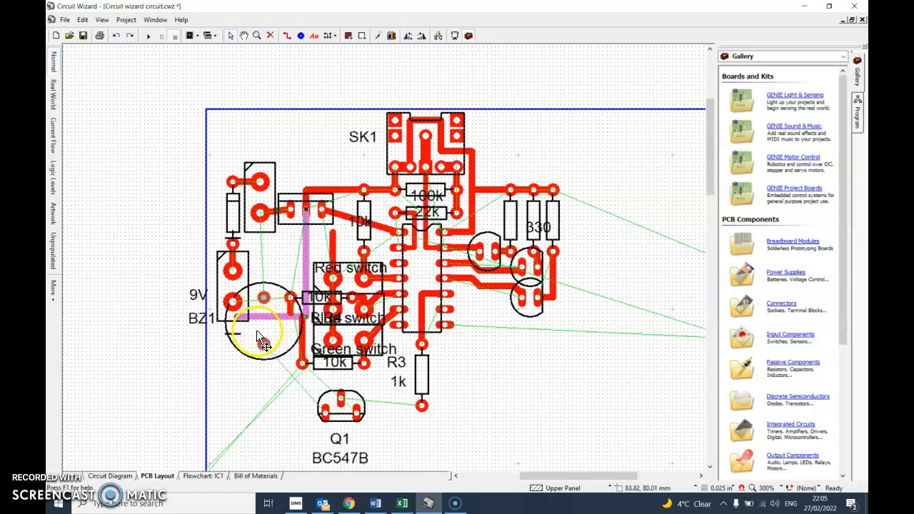
pyautogui.click(228, 368)
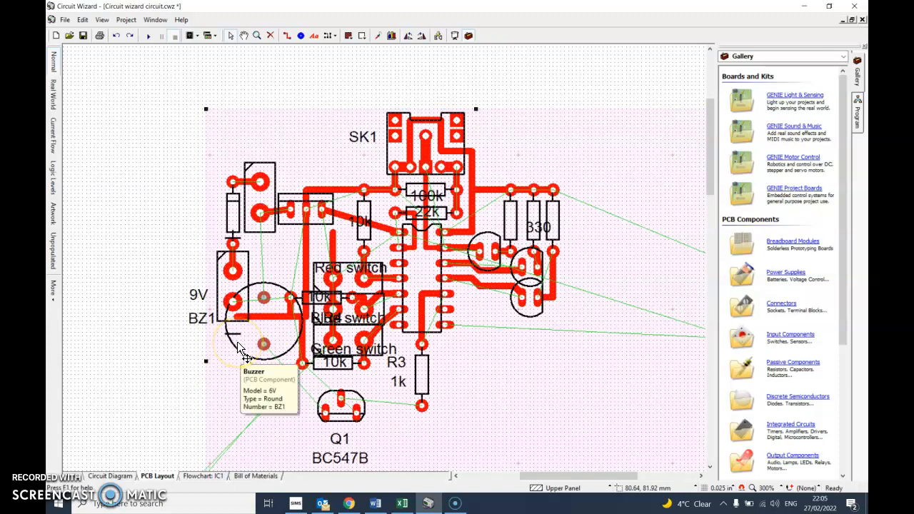
pyautogui.click(237, 314)
pyautogui.moveTo(236, 316); pyautogui.dragTo(233, 301)
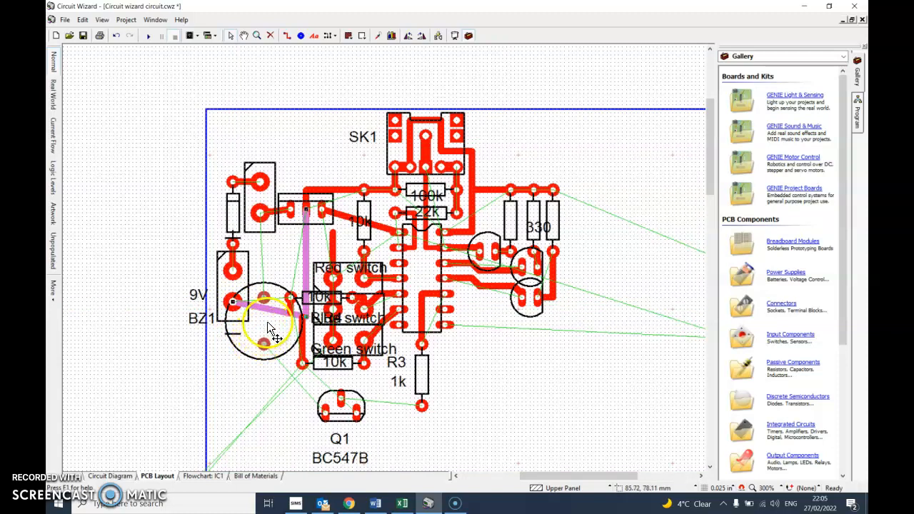
pyautogui.moveTo(268, 322); pyautogui.dragTo(272, 316)
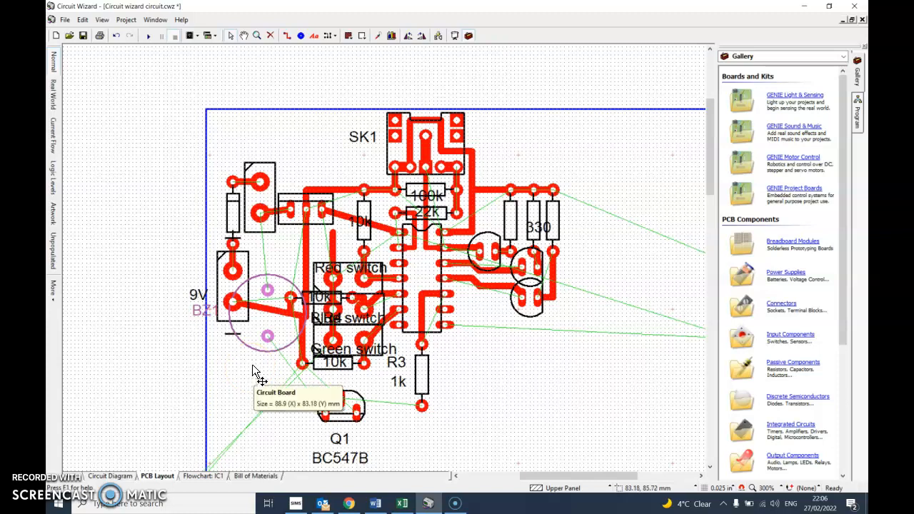
# Undo the recent moves of the buzzer, 9V connector, diode, terminal and three-pad component along with their track changes
pyautogui.hotkey('ctrl', 'z')
pyautogui.hotkey('ctrl', 'z')
pyautogui.hotkey('ctrl', 'z')
pyautogui.hotkey('ctrl', 'z')
pyautogui.hotkey('ctrl', 'z')
pyautogui.hotkey('ctrl', 'z')
pyautogui.hotkey('ctrl', 'z')
pyautogui.hotkey('ctrl', 'z')
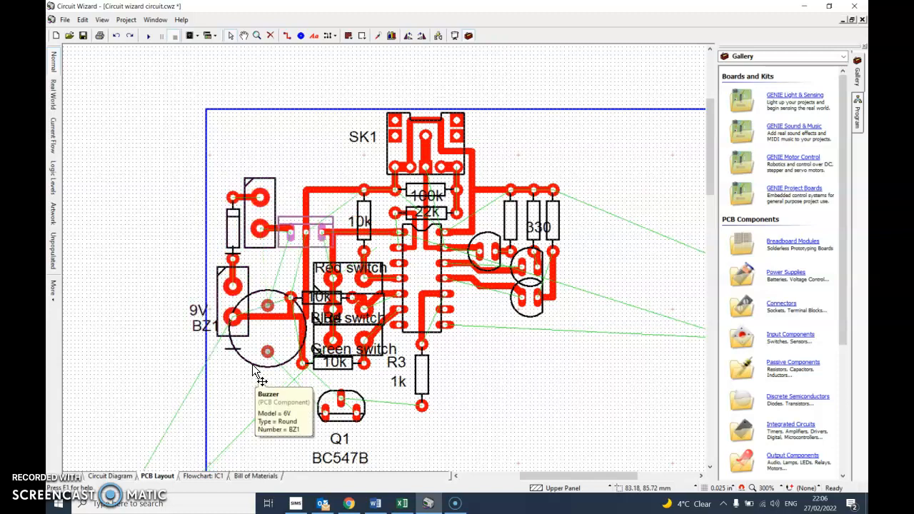
# Undo Q1's last rotation and move buzzer BZ1 down to just below the 9V connector, inside the board's left edge
pyautogui.hotkey('ctrl', 'z')
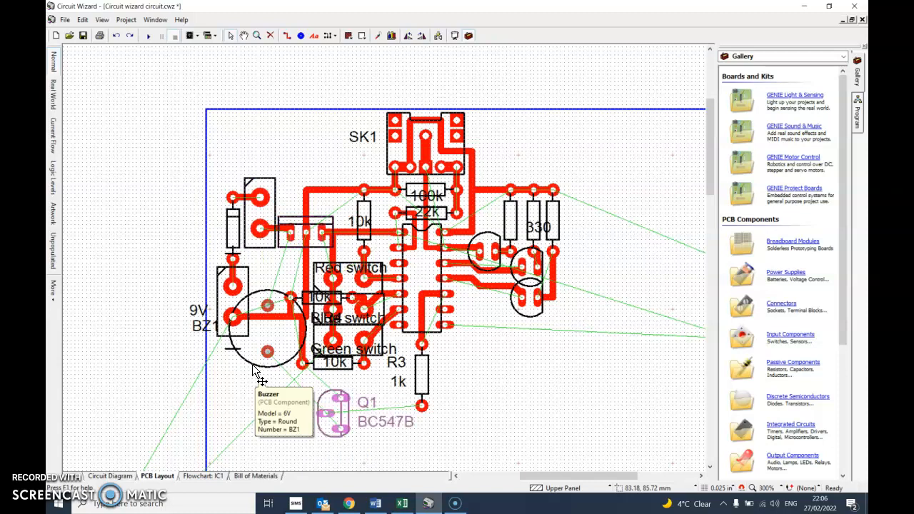
pyautogui.click(392, 453)
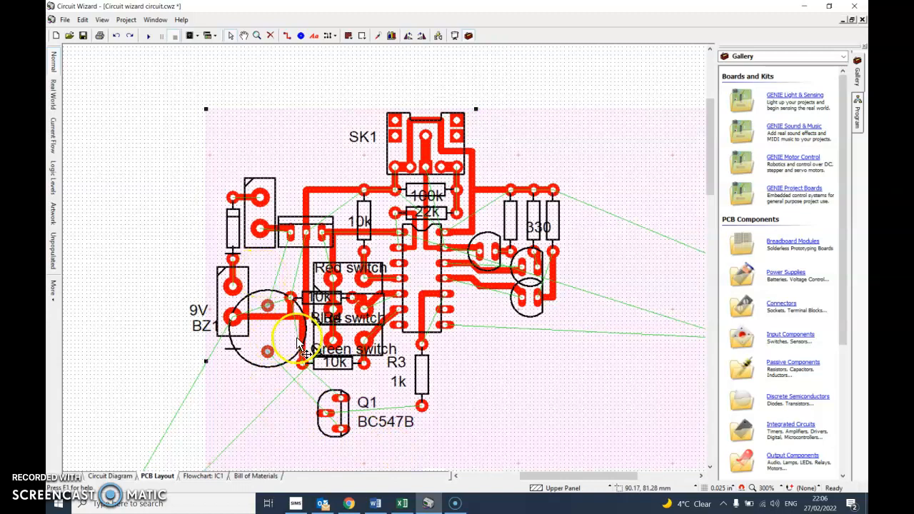
pyautogui.click(273, 330)
pyautogui.moveTo(274, 330); pyautogui.dragTo(265, 383)
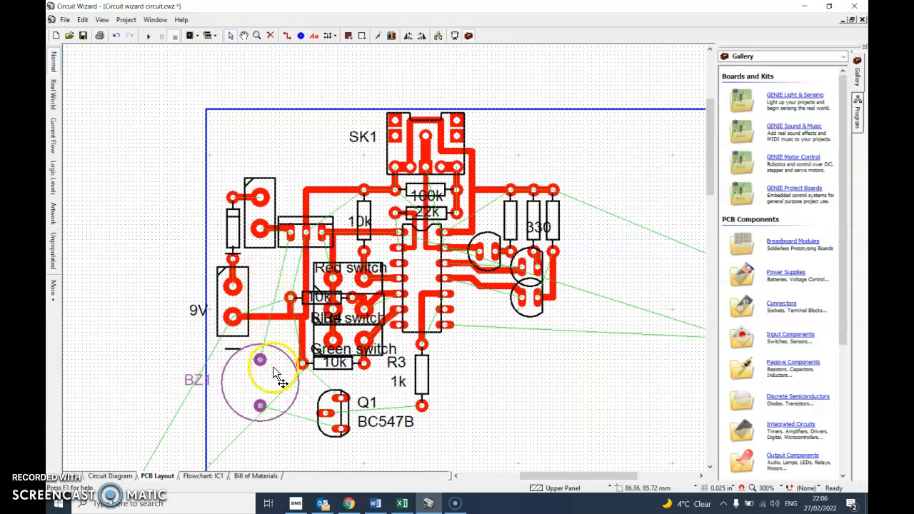
pyautogui.moveTo(274, 367); pyautogui.dragTo(263, 368)
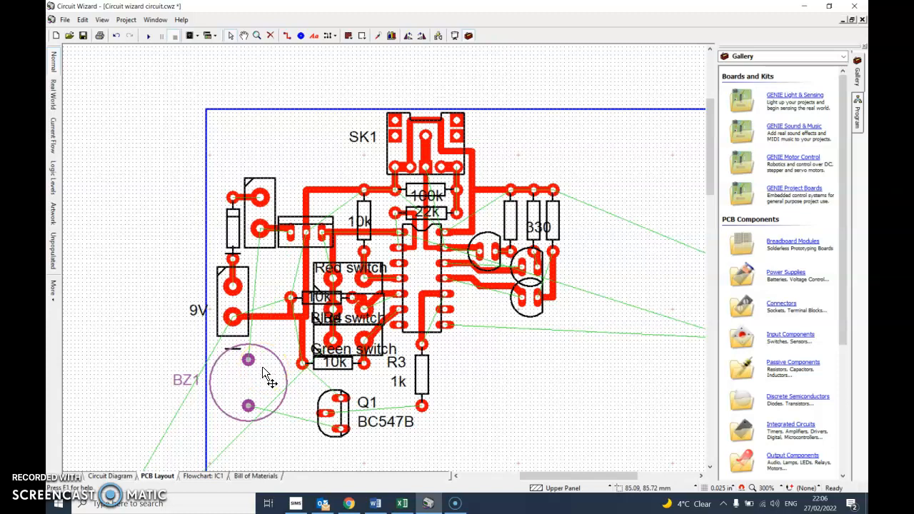
pyautogui.click(261, 368)
pyautogui.click(263, 270)
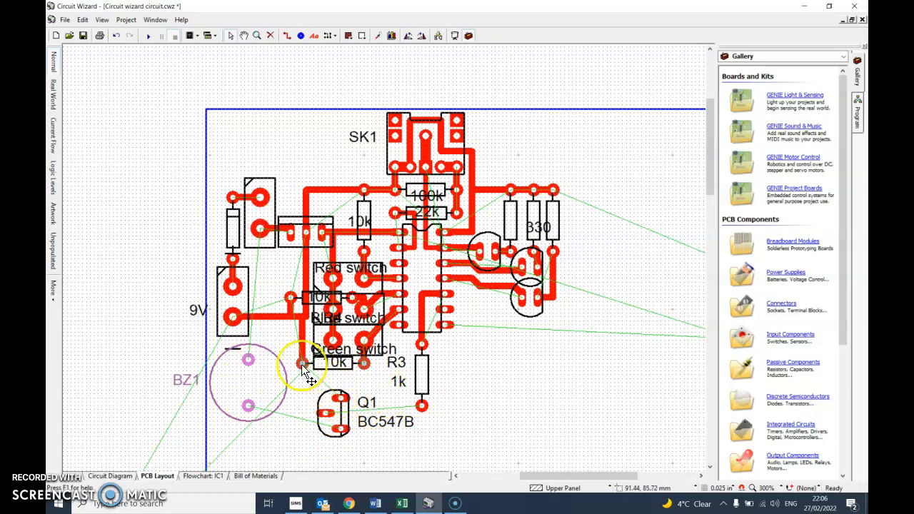
pyautogui.moveTo(303, 370)
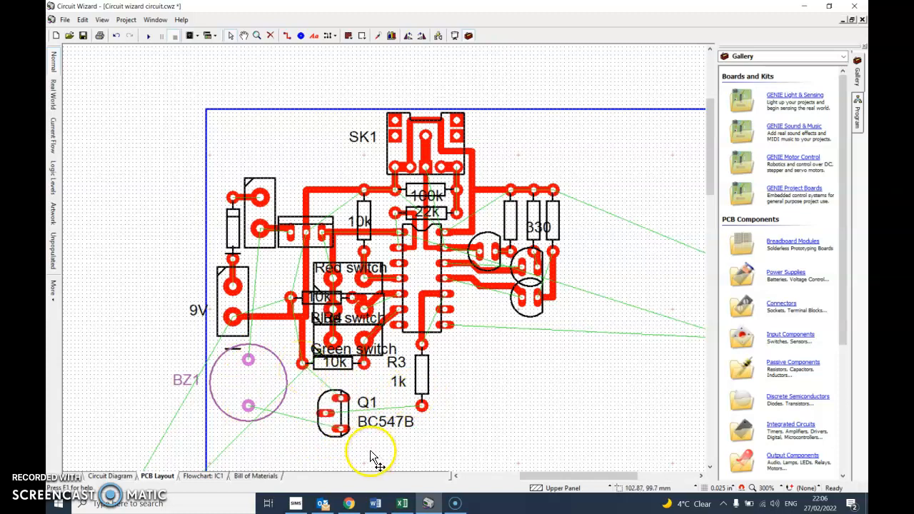
# Add a 10.2 mm fixed resistor from the passive components upright between the 9V connector and the switches, with its value set to 0k
pyautogui.scroll(2, 181, 377)
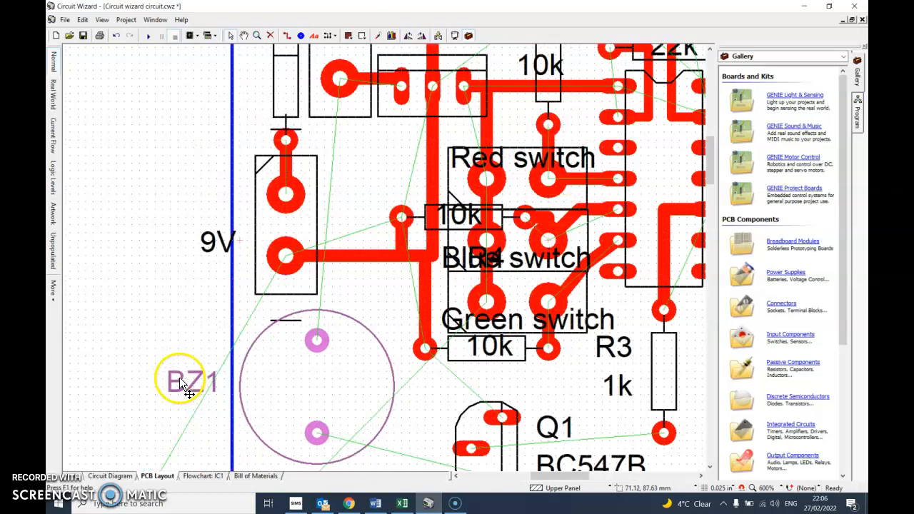
pyautogui.scroll(-3, 179, 377)
pyautogui.scroll(-2, 180, 380)
pyautogui.scroll(1, 215, 351)
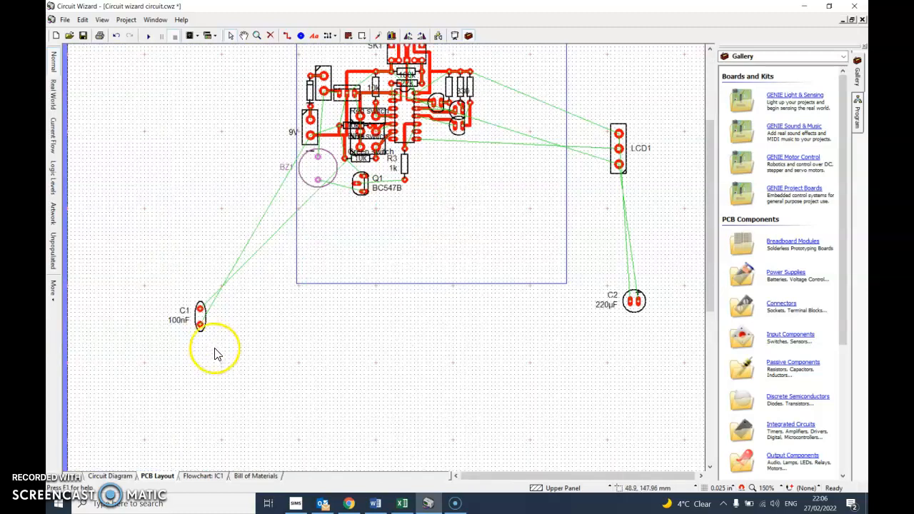
pyautogui.moveTo(706, 173); pyautogui.dragTo(699, 127)
pyautogui.scroll(2, 340, 164)
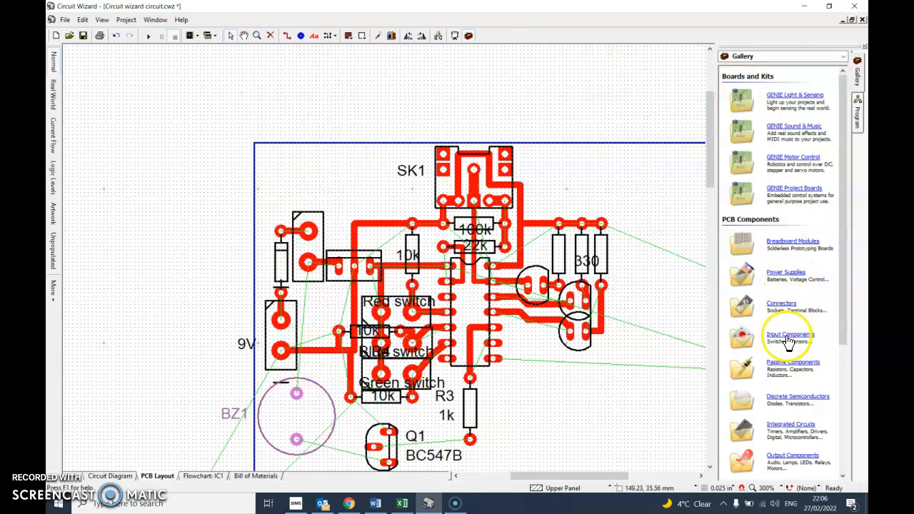
pyautogui.click(796, 363)
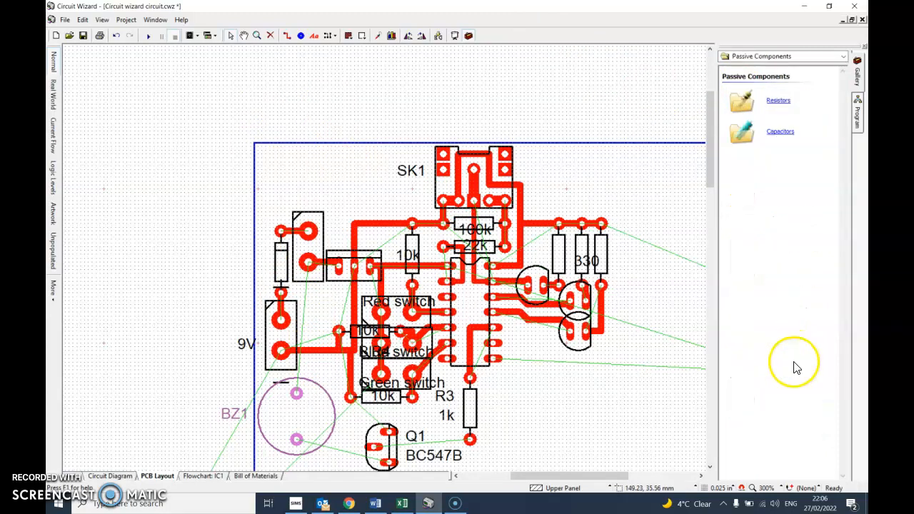
pyautogui.click(794, 97)
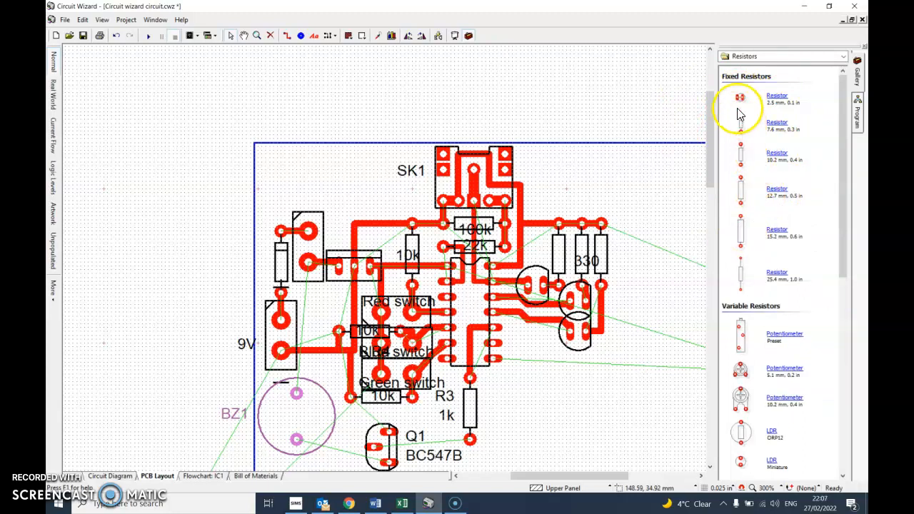
pyautogui.moveTo(319, 342); pyautogui.dragTo(337, 332)
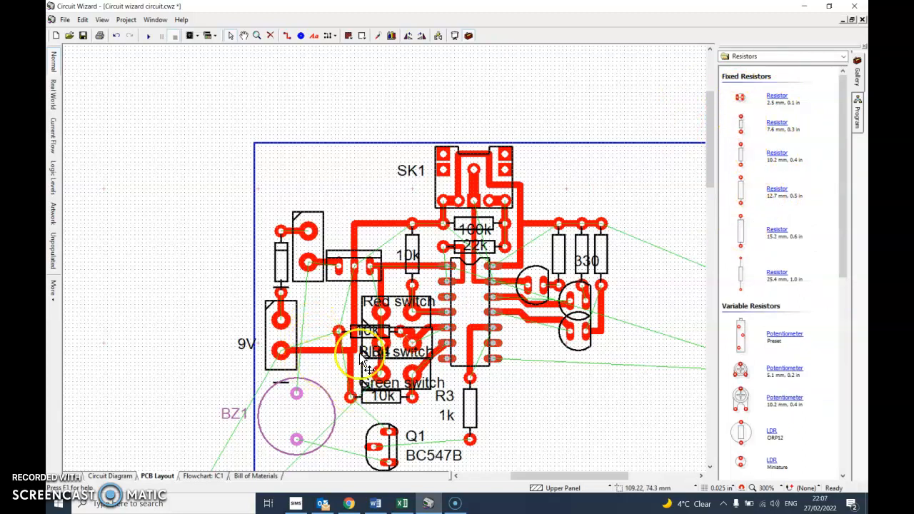
pyautogui.moveTo(740, 157); pyautogui.dragTo(314, 336)
pyautogui.doubleClick(315, 333)
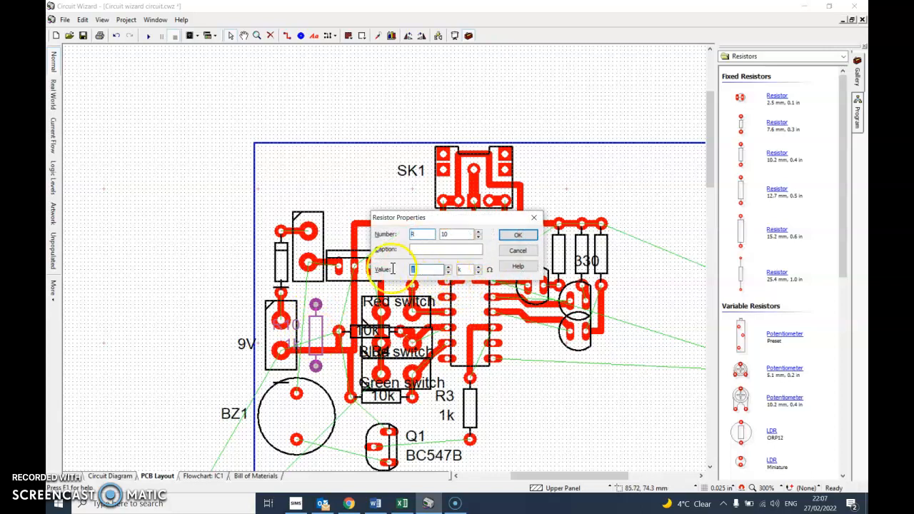
pyautogui.click(517, 235)
# Route tracks from the upper terminal's lower pad to the new resistor's top pad, and from its bottom pad to BZ1's upper pad
pyautogui.click(287, 36)
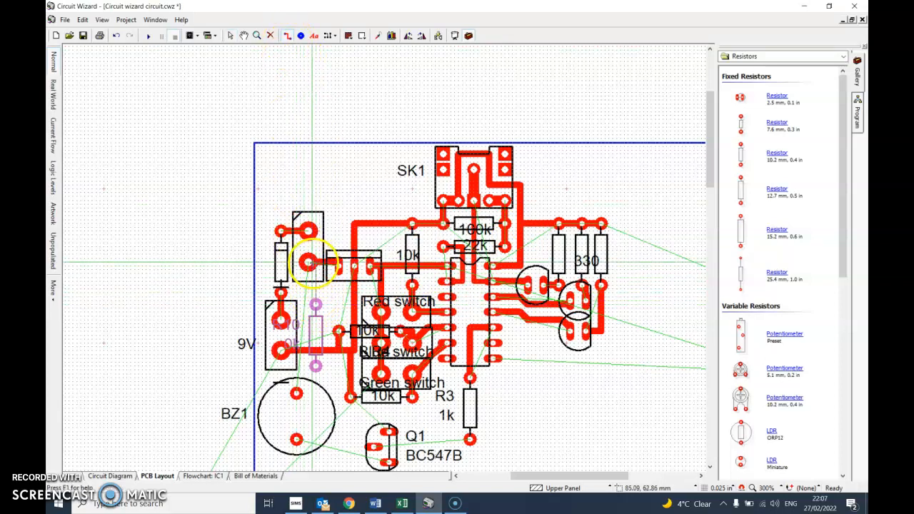
pyautogui.moveTo(307, 262); pyautogui.dragTo(315, 304)
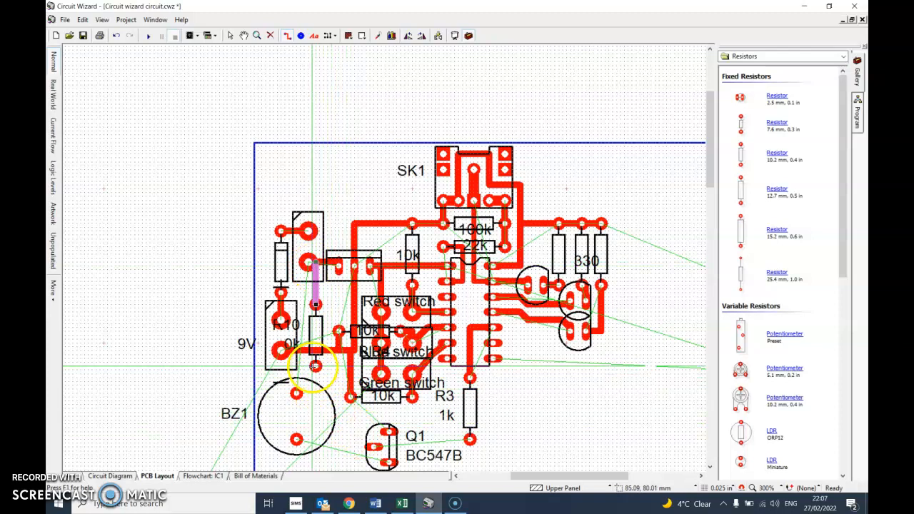
pyautogui.click(315, 393)
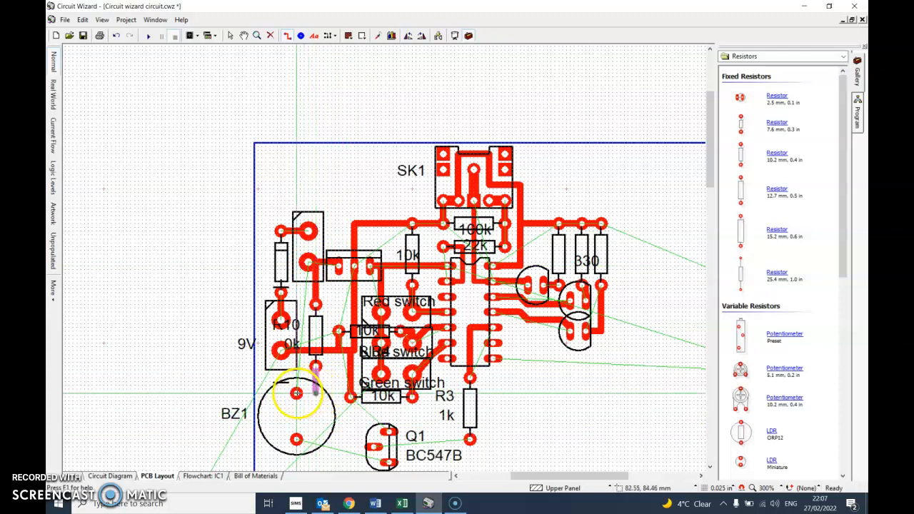
pyautogui.click(296, 393)
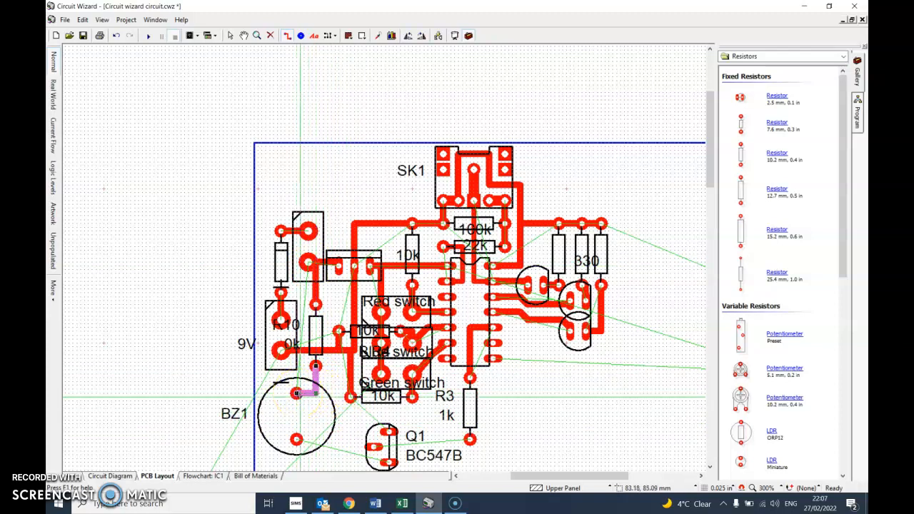
pyautogui.click(230, 39)
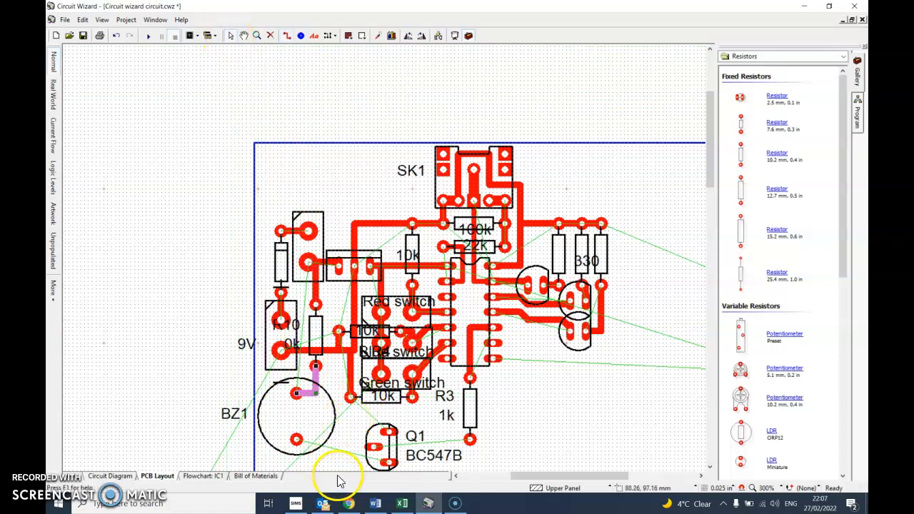
# Move transistor Q1 up and slightly left to just beneath the bottom 10k resistor, and select the circuit board
pyautogui.moveTo(374, 434); pyautogui.dragTo(370, 416)
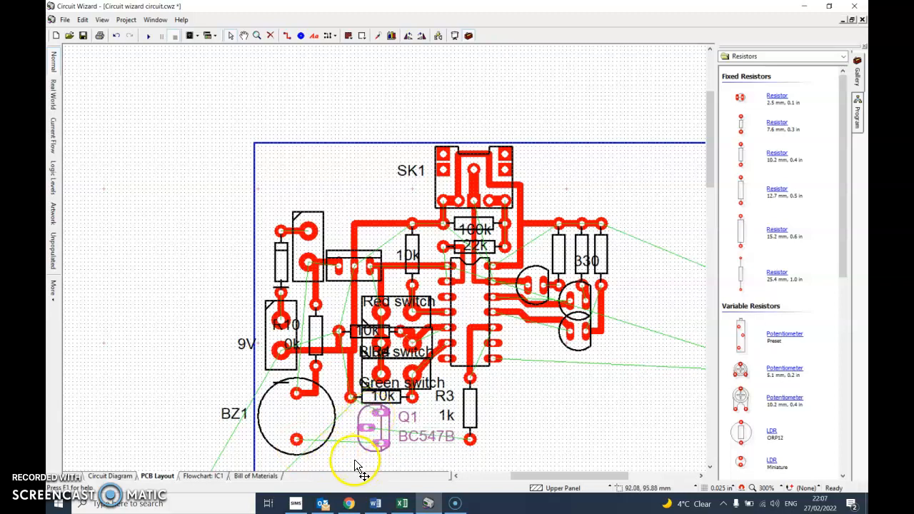
pyautogui.scroll(-1, 351, 457)
pyautogui.scroll(-1, 337, 441)
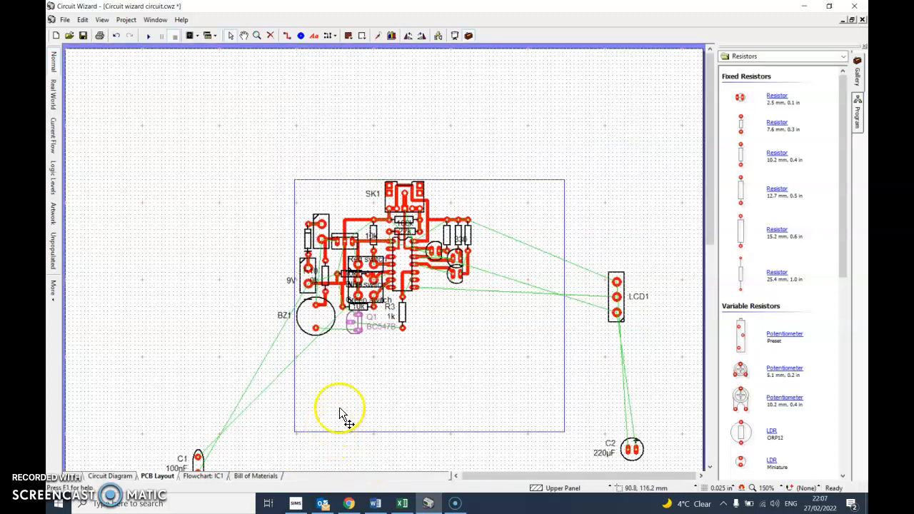
pyautogui.click(397, 441)
pyautogui.click(400, 434)
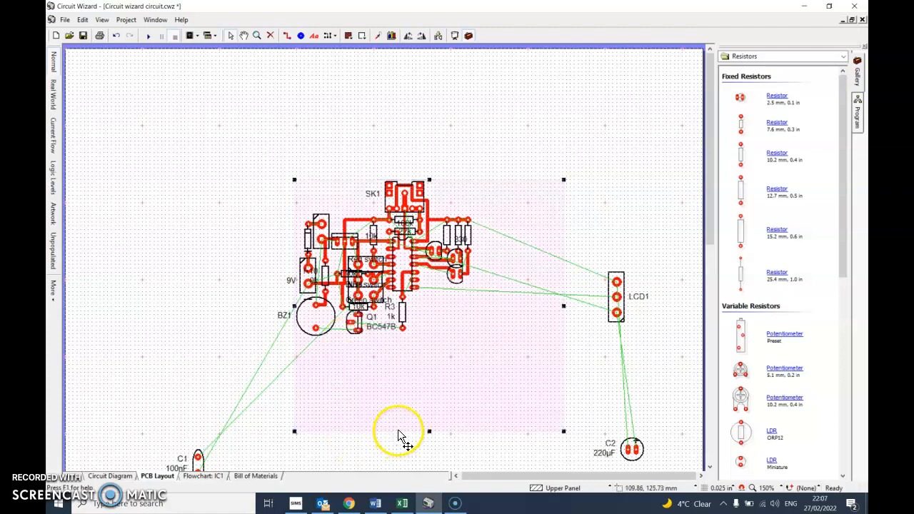
# Shrink the circuit board by raising its lower edge to just beneath BZ1 and Q1
pyautogui.moveTo(429, 428); pyautogui.dragTo(421, 337)
pyautogui.click(231, 262)
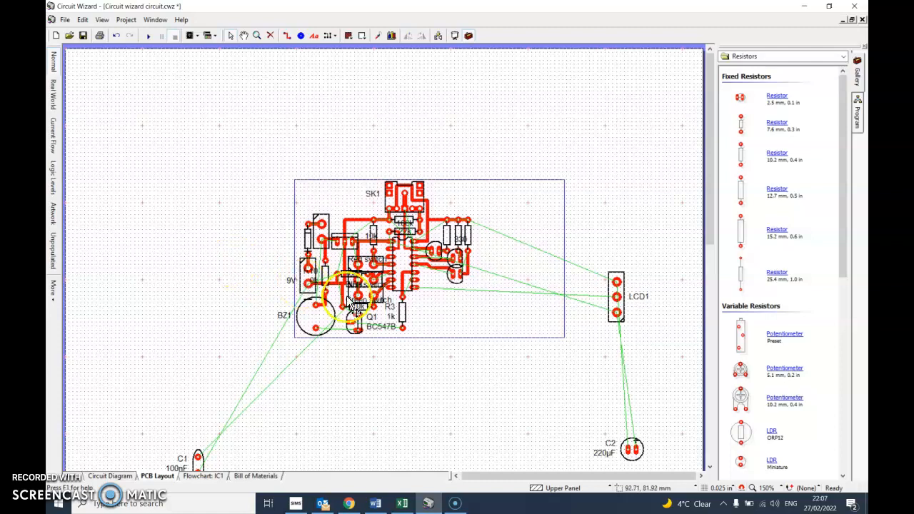
# Route tracks from BZ1's lower pad to Q1's bottom pad, Q1's middle pad to R3's bottom pad, and Q1's top pad to the bottom 10k resistor's left pad
pyautogui.scroll(3, 348, 302)
pyautogui.click(287, 35)
pyautogui.click(265, 379)
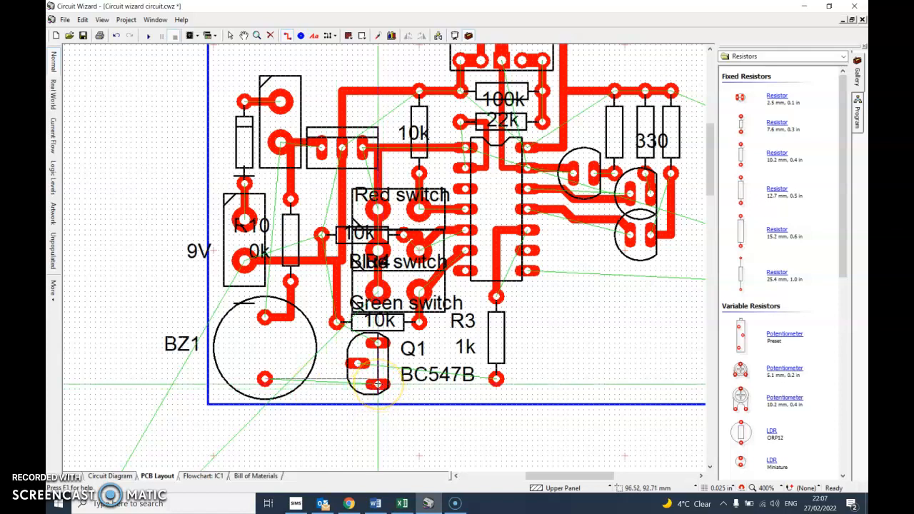
pyautogui.click(378, 385)
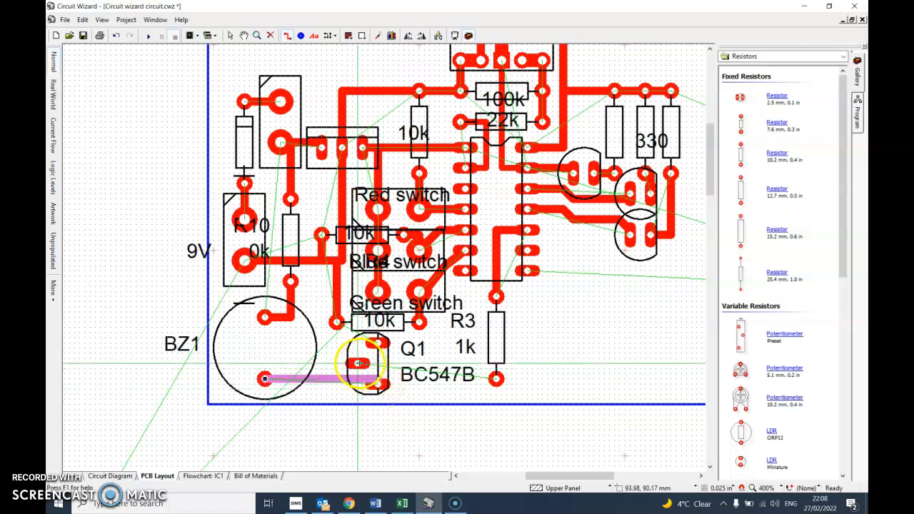
pyautogui.moveTo(491, 362); pyautogui.dragTo(497, 380)
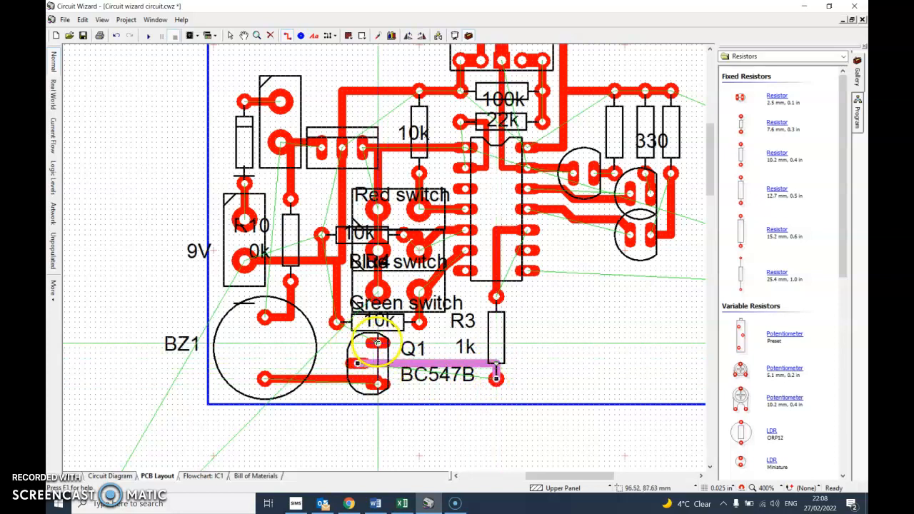
pyautogui.moveTo(377, 343); pyautogui.dragTo(334, 321)
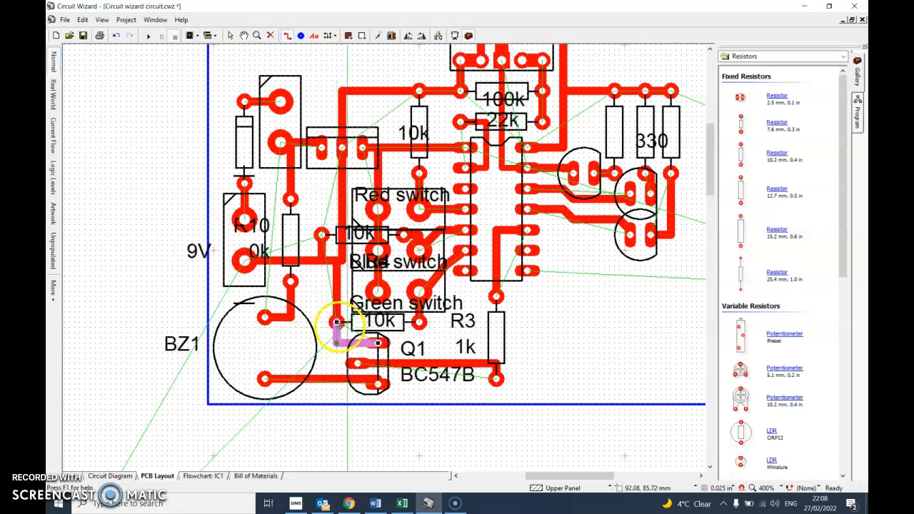
# Move Q1 up slightly so its bottom pad lines up with the BZ1 track, and shift resistor R3 up by the same small amount
pyautogui.click(233, 37)
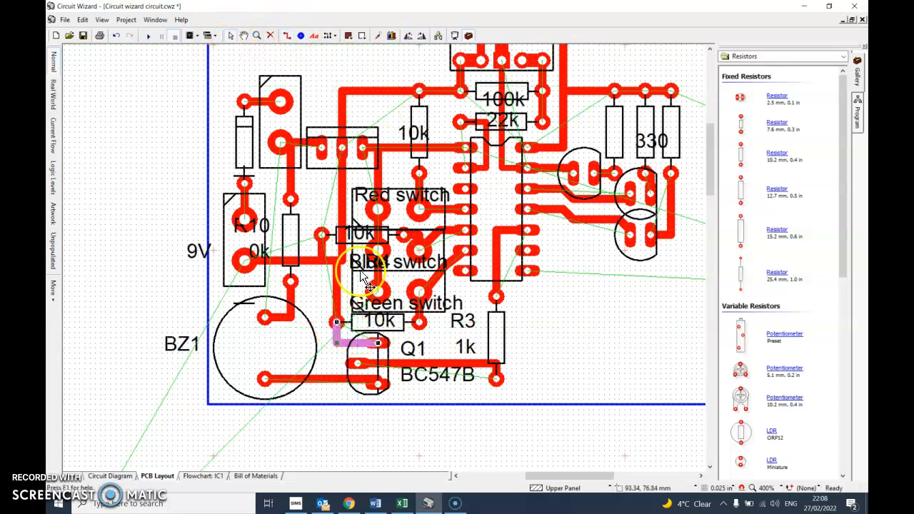
pyautogui.click(379, 395)
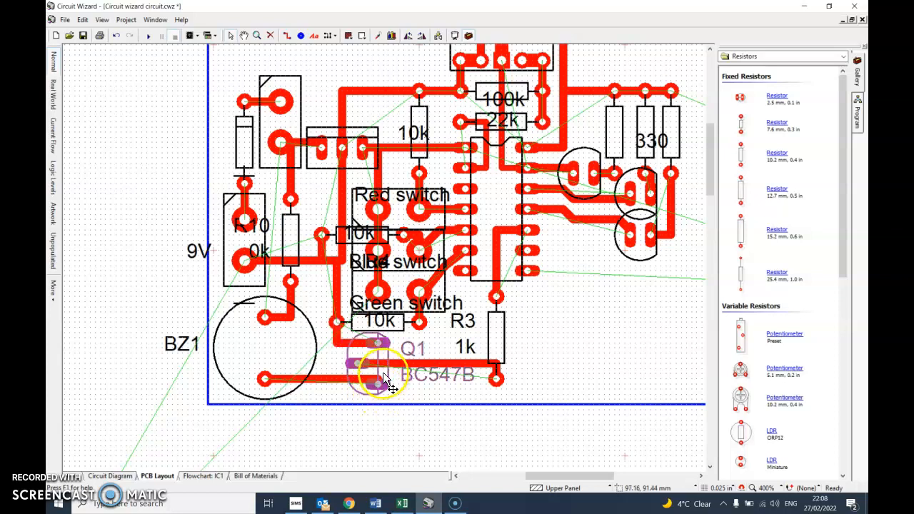
pyautogui.moveTo(385, 373); pyautogui.dragTo(384, 369)
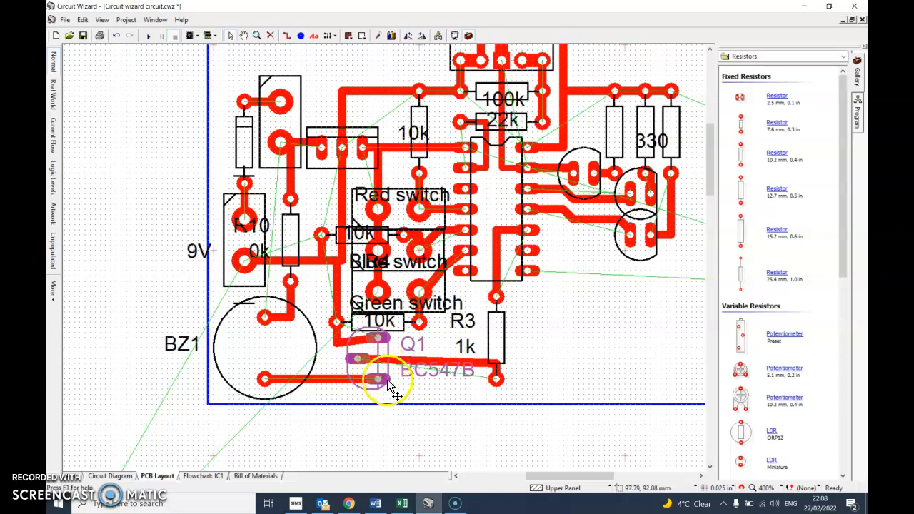
pyautogui.click(499, 369)
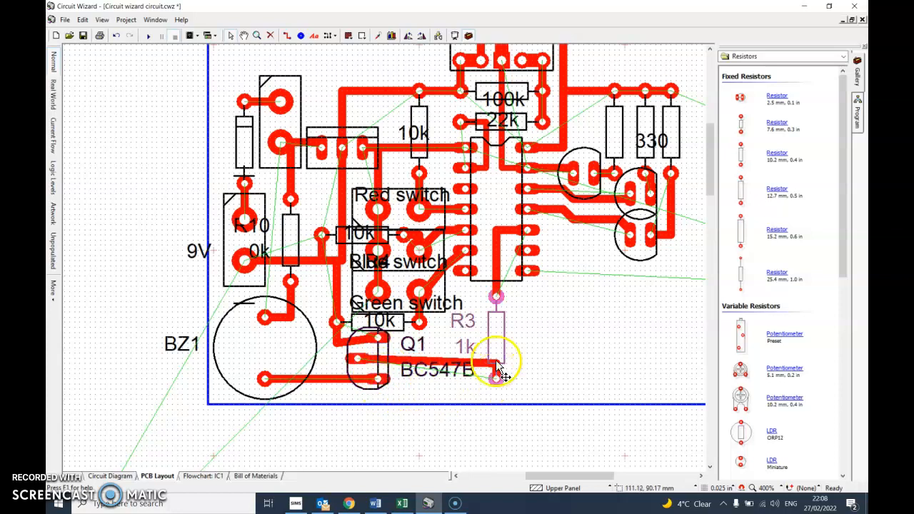
pyautogui.moveTo(497, 338); pyautogui.dragTo(494, 332)
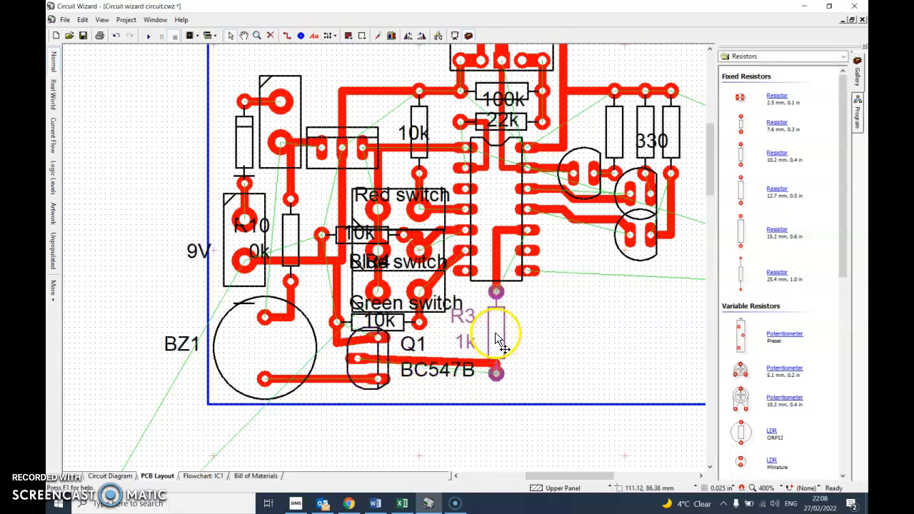
# Straighten the track between Q1's middle pad and R3 by moving its corner above R3's bottom pad up level with Q1's pad
pyautogui.click(476, 366)
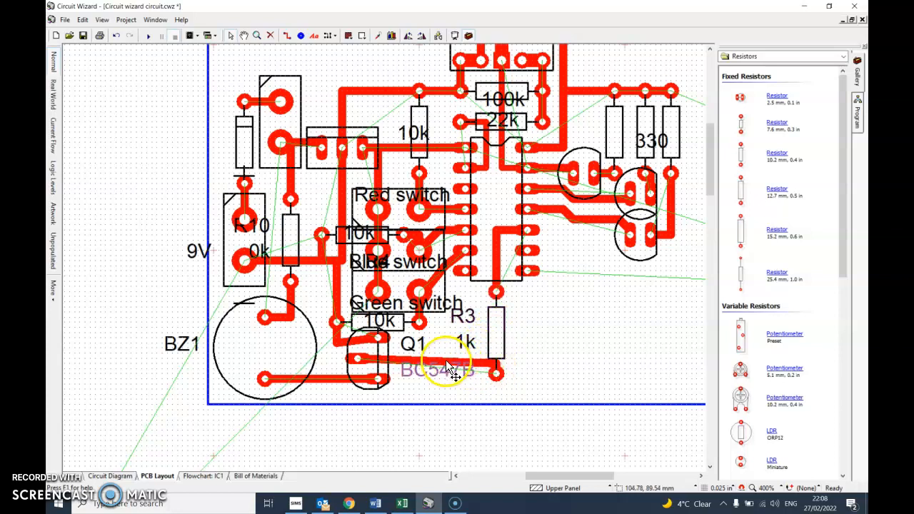
pyautogui.moveTo(474, 364); pyautogui.dragTo(496, 358)
pyautogui.click(498, 369)
pyautogui.click(476, 393)
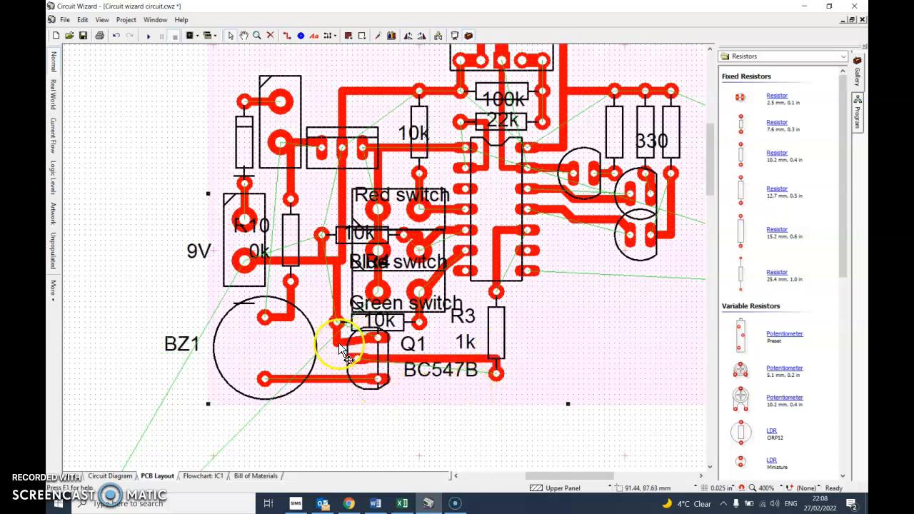